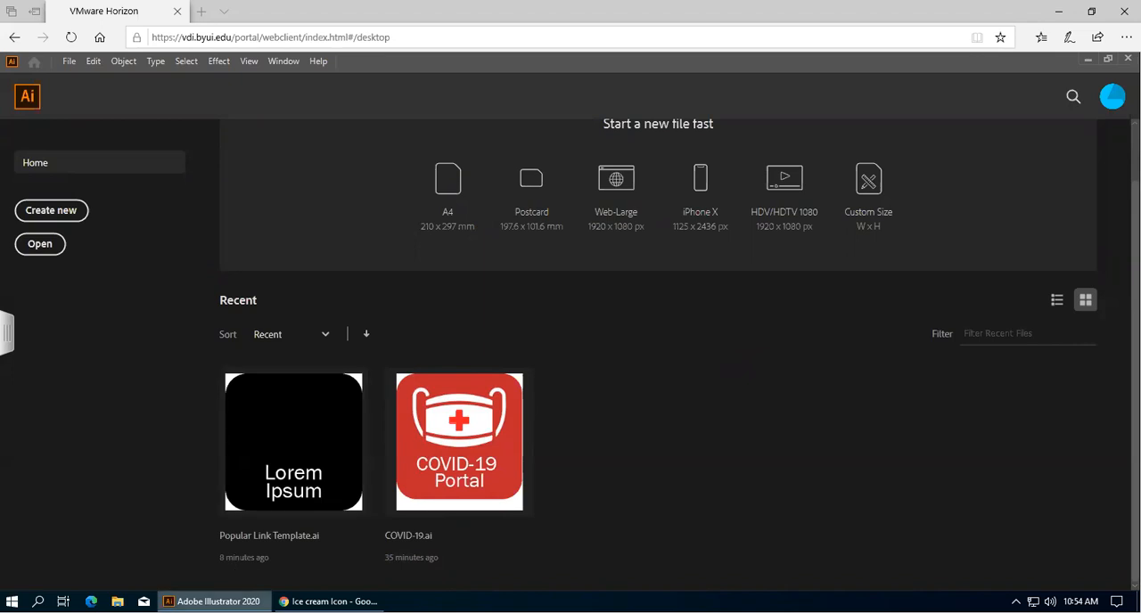
# Start opening an existing file and browse to the T: network drive.
pyautogui.moveTo(328, 602)
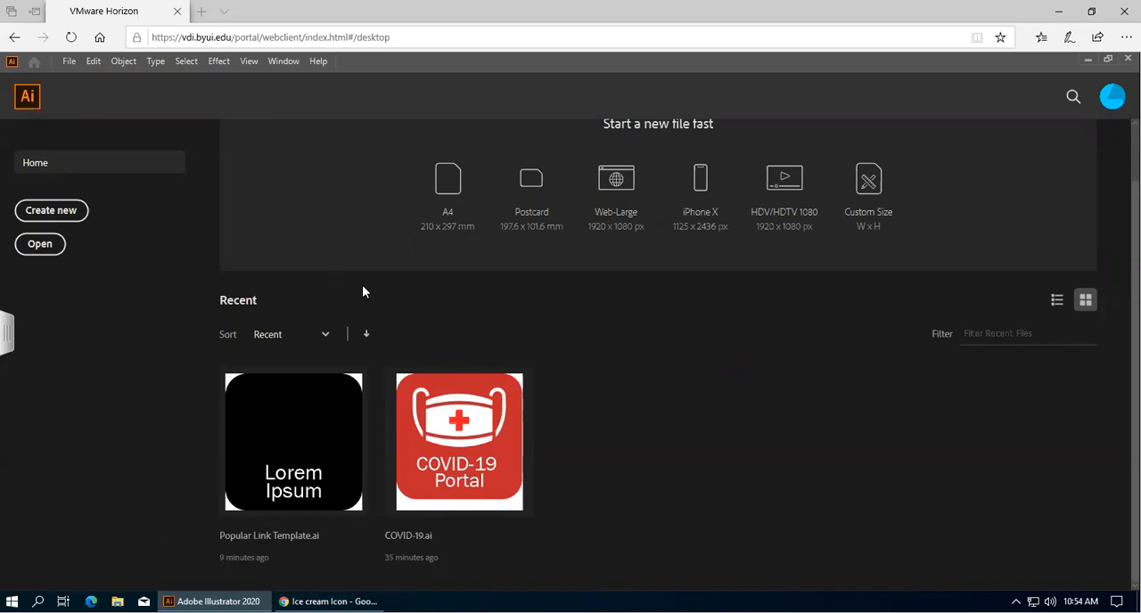
pyautogui.click(40, 245)
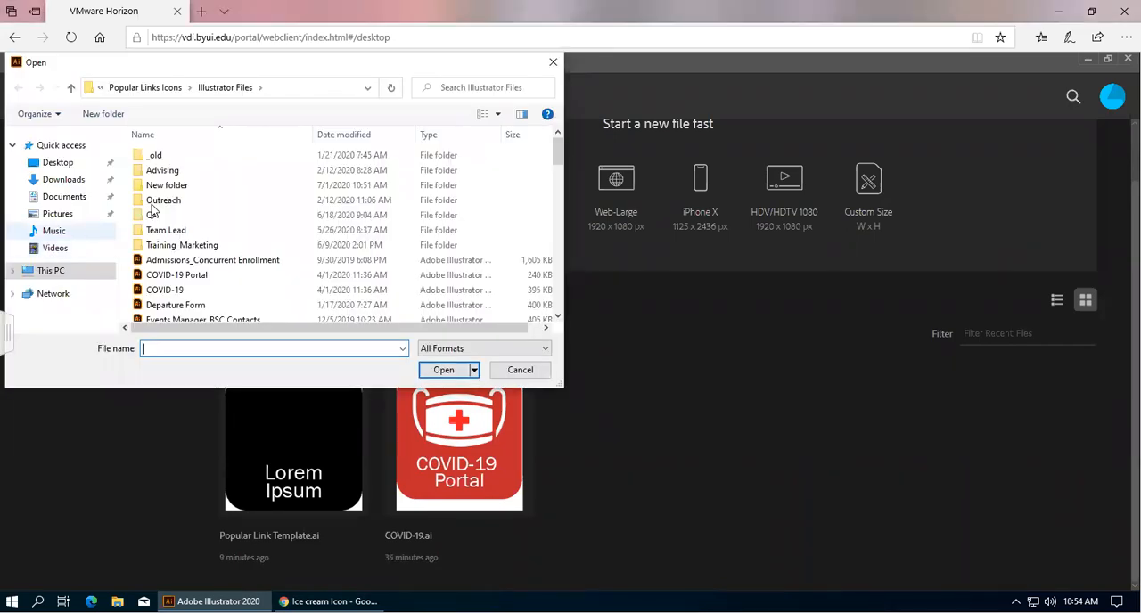
pyautogui.click(66, 272)
pyautogui.scroll(-3, 299, 208)
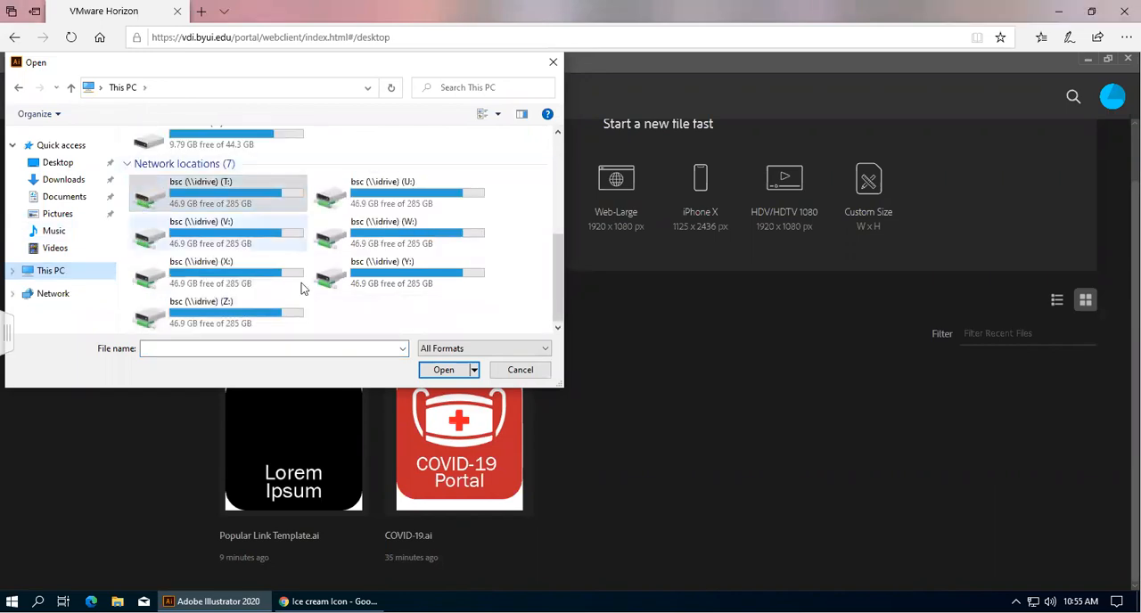
pyautogui.click(237, 184)
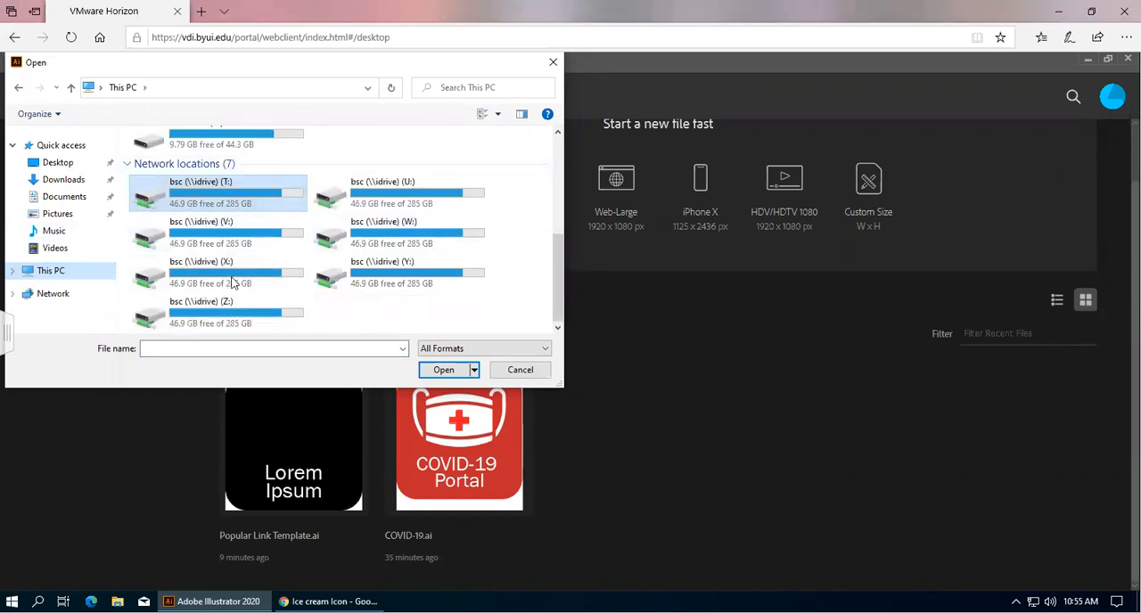
pyautogui.doubleClick(225, 198)
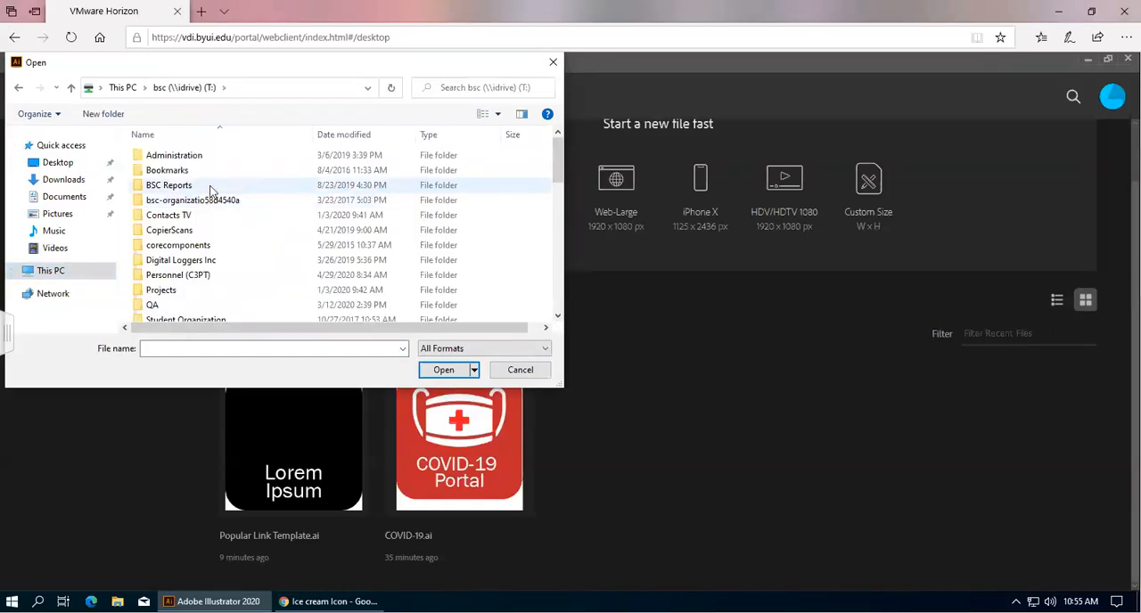
# Open Popular Link Template from BSC Reports > TDNext Homepage > Popular Links Icons > Illustrator Files.
pyautogui.doubleClick(204, 185)
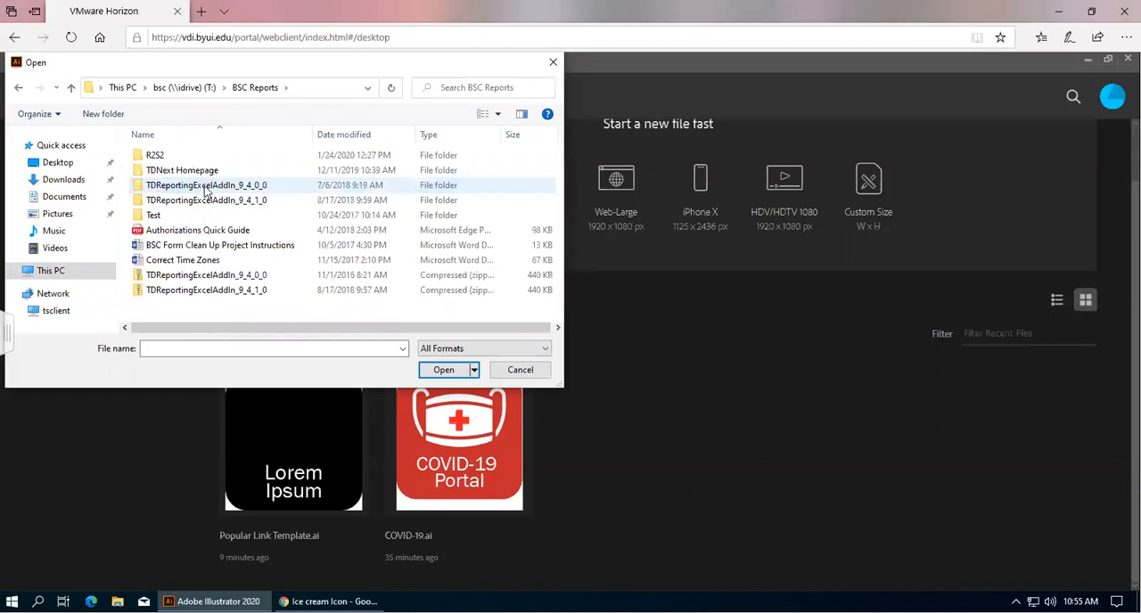
pyautogui.click(225, 171)
pyautogui.doubleClick(225, 171)
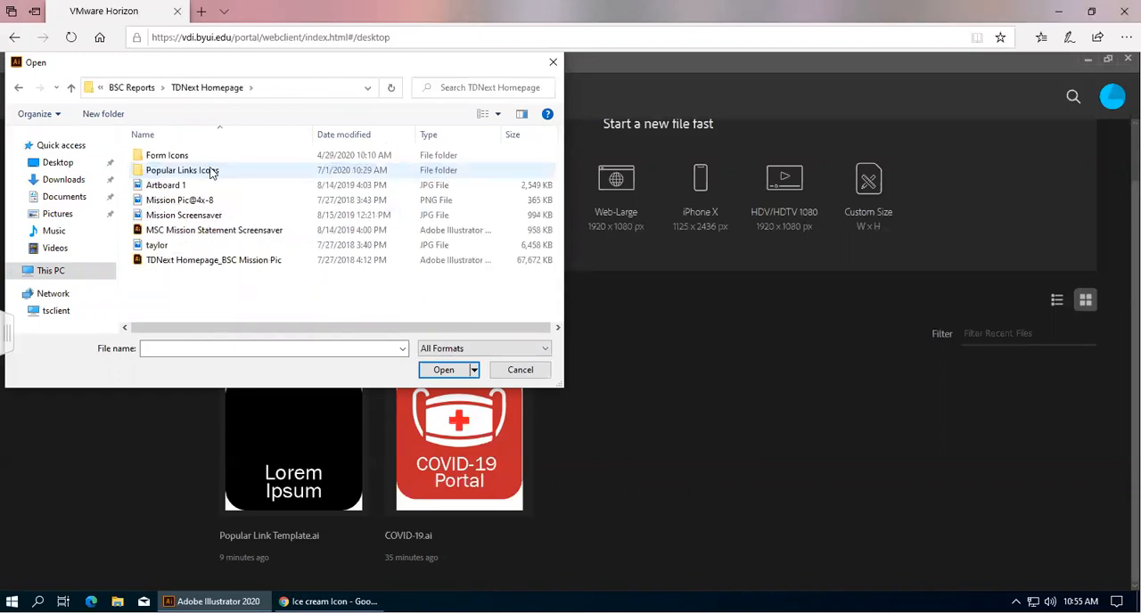
pyautogui.doubleClick(228, 172)
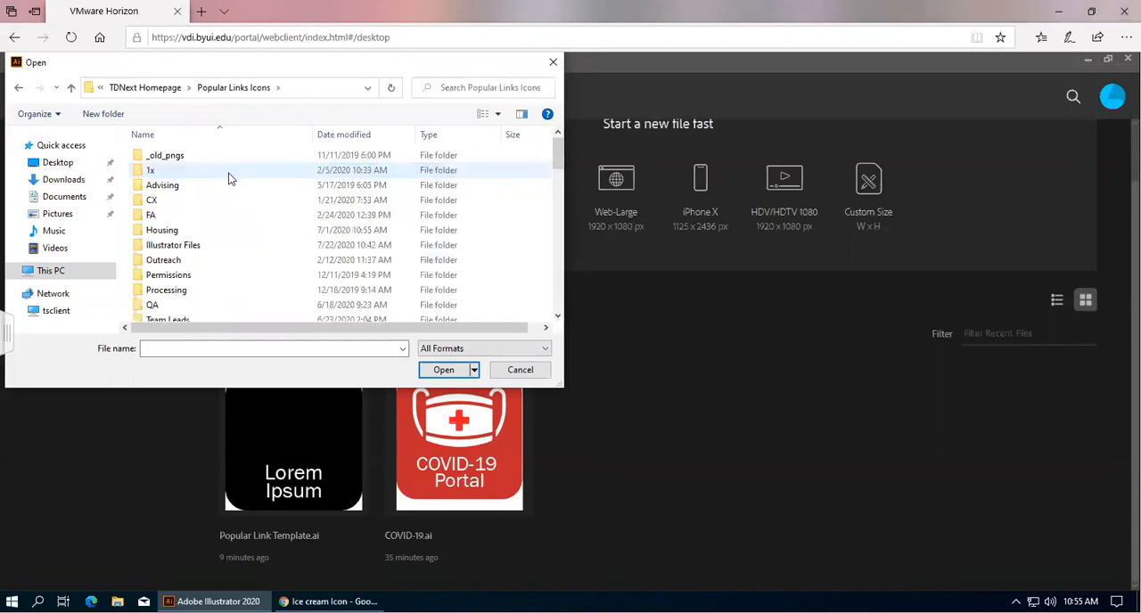
pyautogui.doubleClick(207, 251)
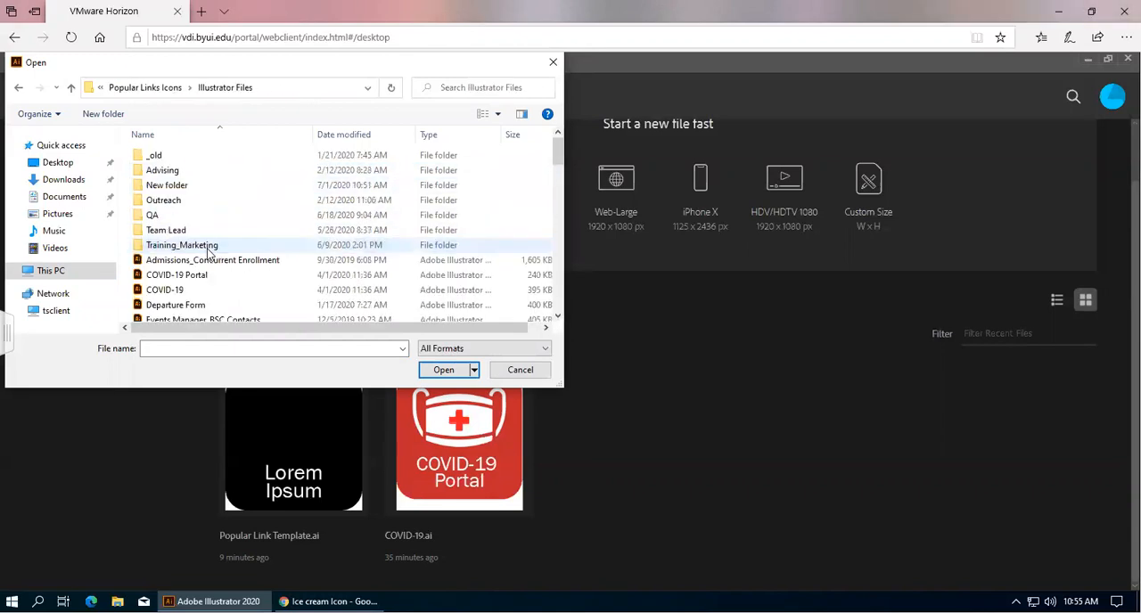
pyautogui.scroll(-3, 229, 215)
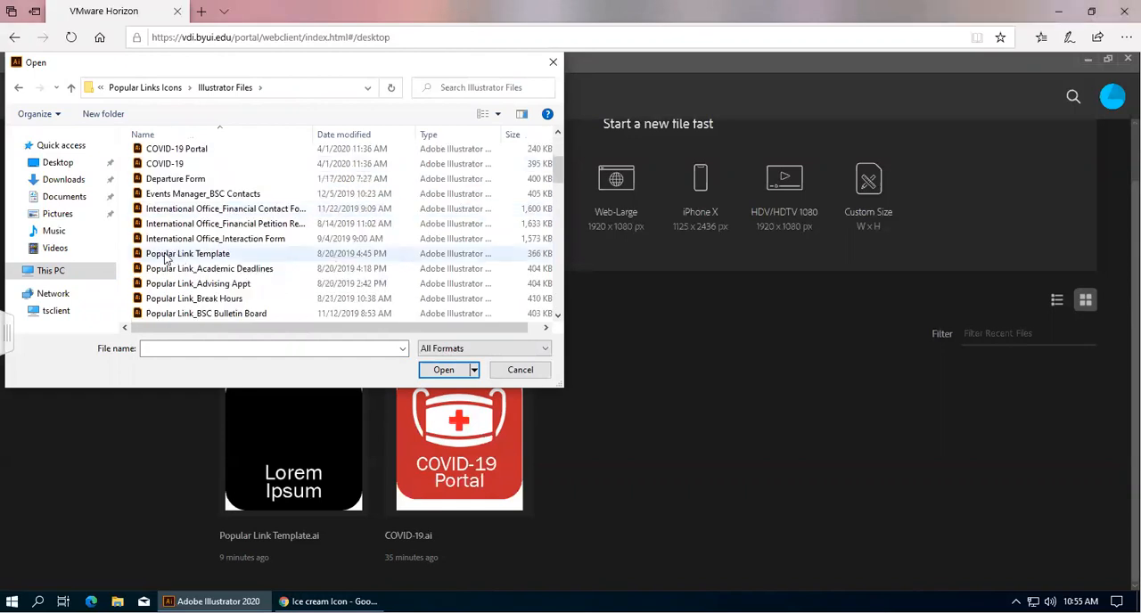
pyautogui.doubleClick(227, 255)
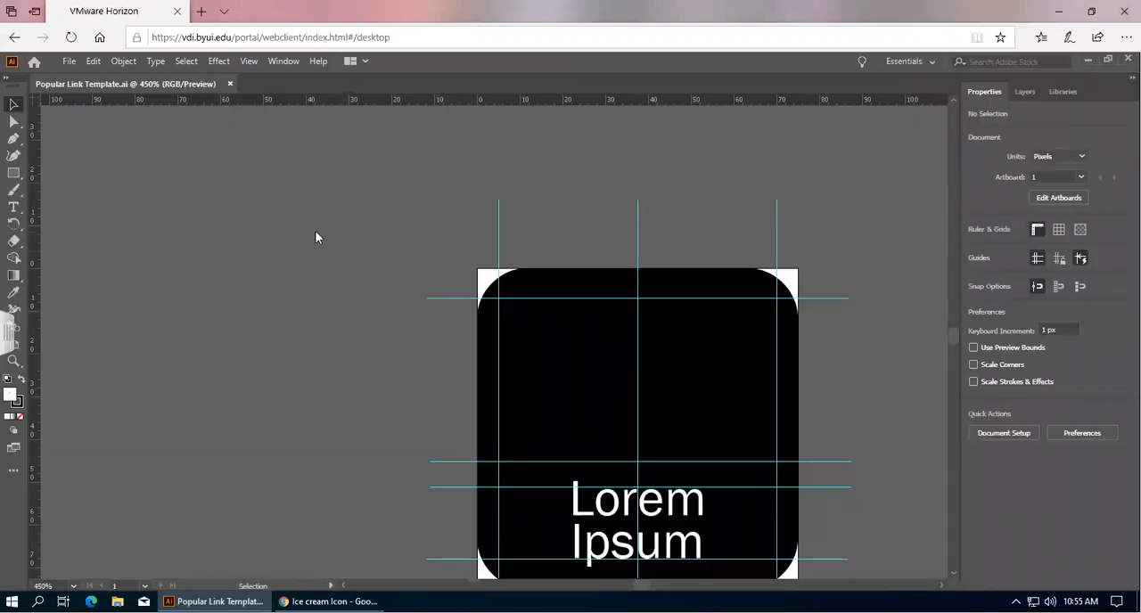
pyautogui.scroll(-2, 316, 238)
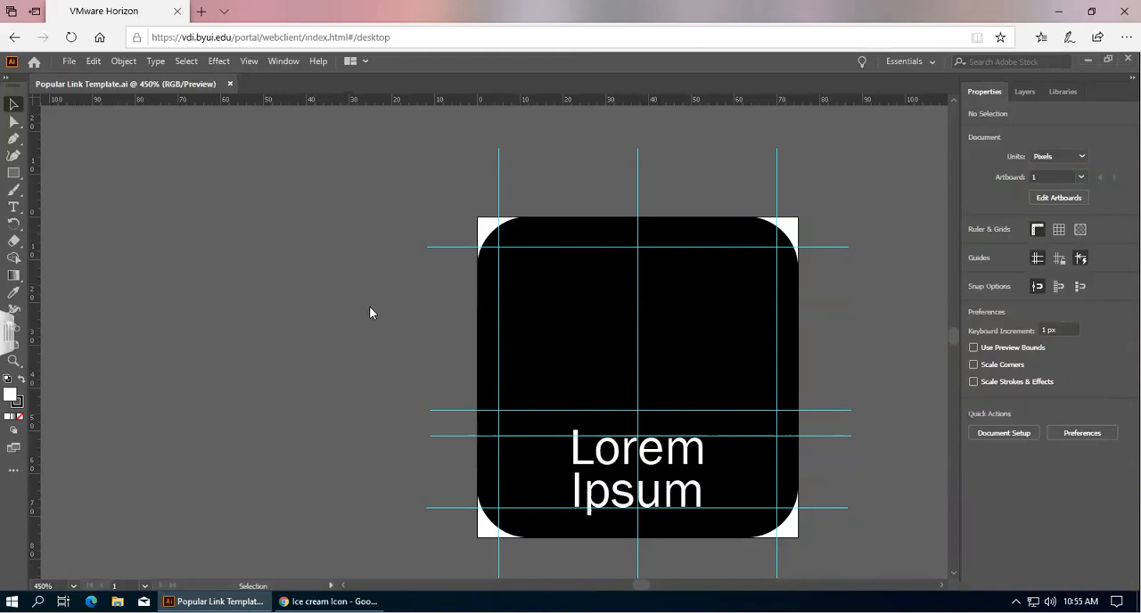
pyautogui.scroll(3, 370, 308)
pyautogui.scroll(-4, 370, 307)
pyautogui.scroll(1, 370, 312)
pyautogui.scroll(-1, 370, 312)
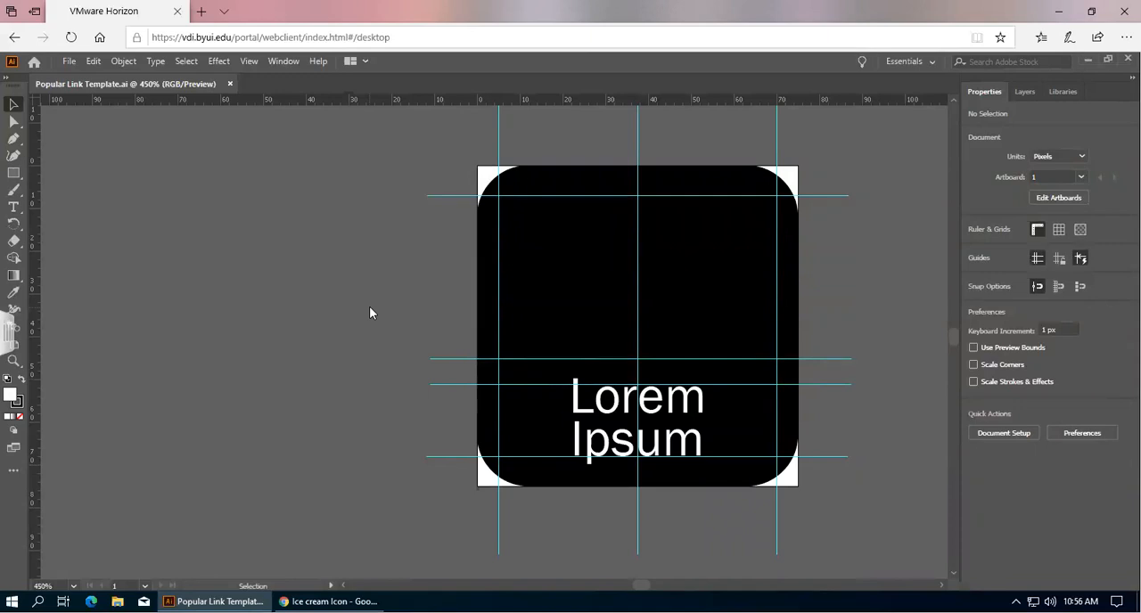
pyautogui.hscroll(-2, 370, 307)
pyautogui.hscroll(3, 370, 307)
pyautogui.hscroll(3, 370, 312)
pyautogui.hscroll(-3, 370, 312)
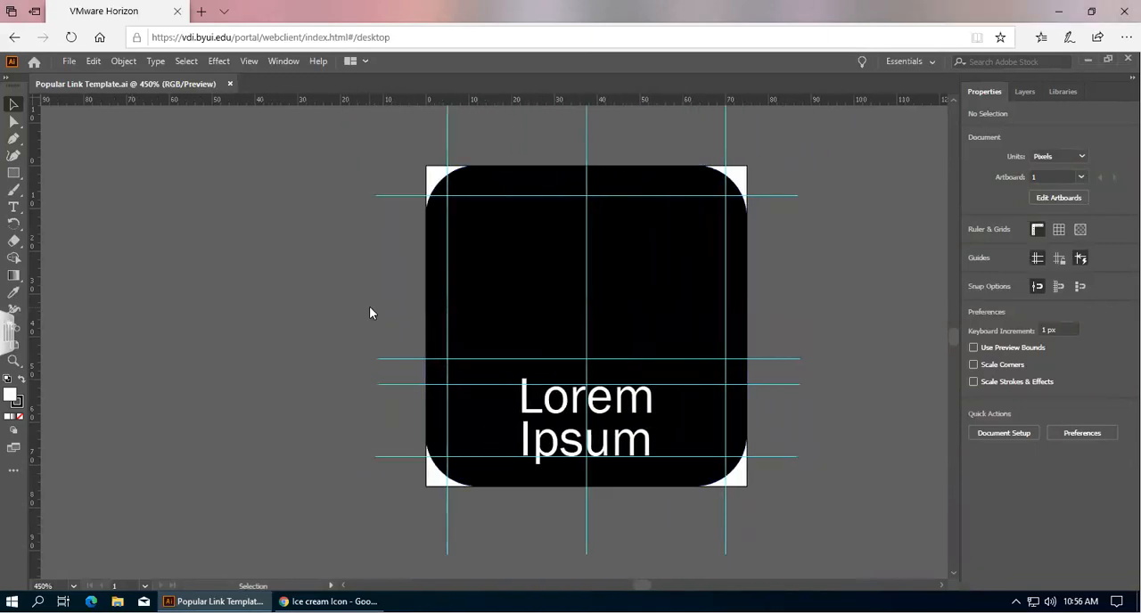
pyautogui.scroll(-1, 369, 305)
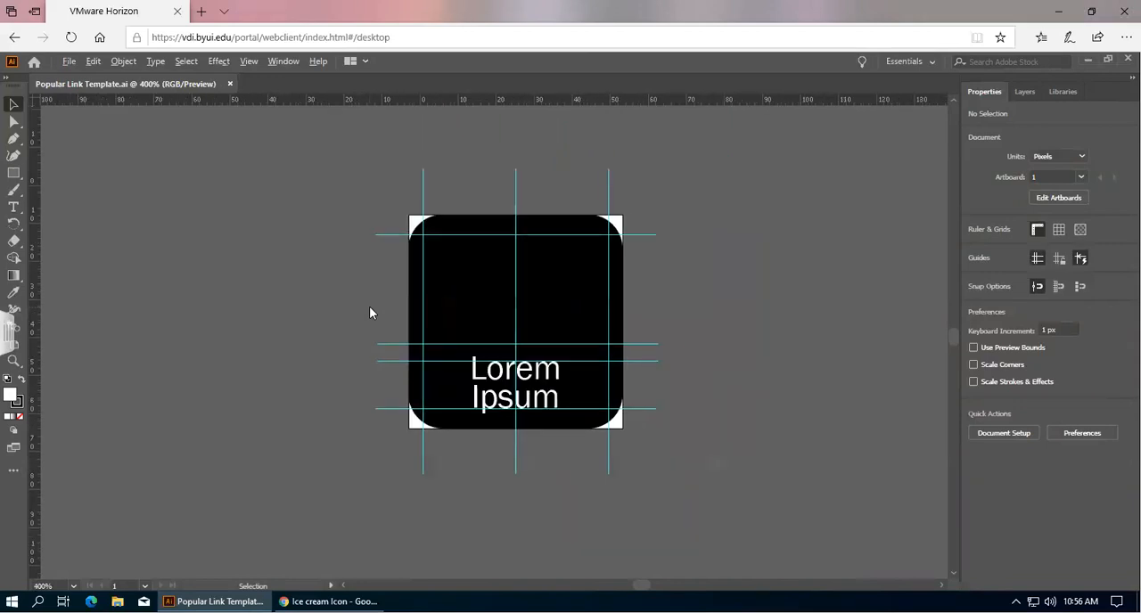
pyautogui.scroll(2, 370, 309)
pyautogui.scroll(-1, 370, 309)
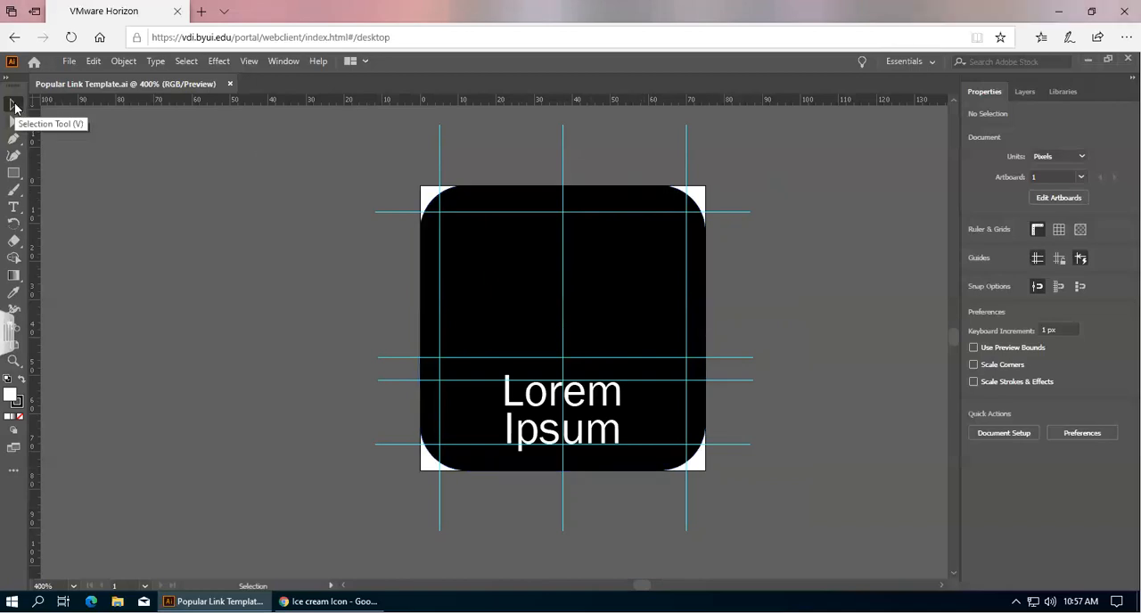
# Change the rounded square's fill to the red swatch R=193 G=39 B=45.
pyautogui.click(609, 198)
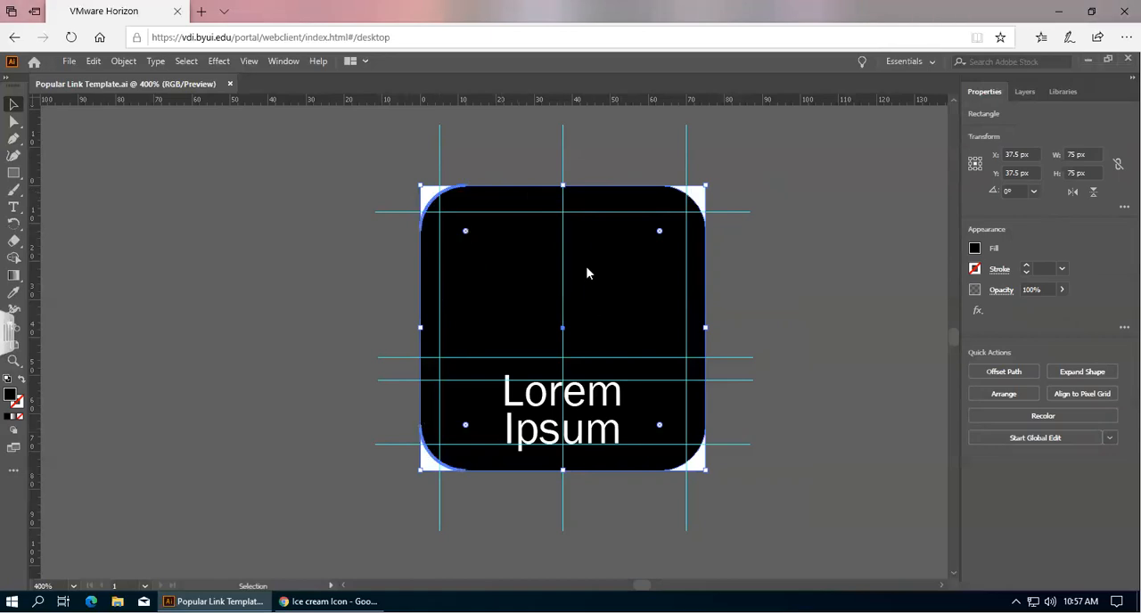
pyautogui.click(974, 251)
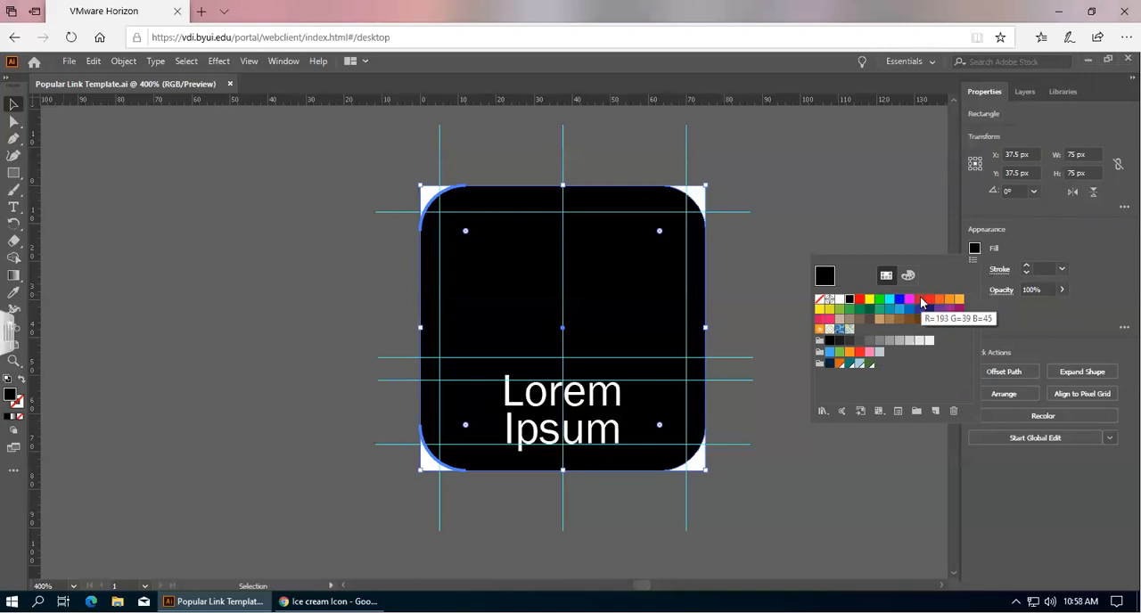
pyautogui.click(922, 304)
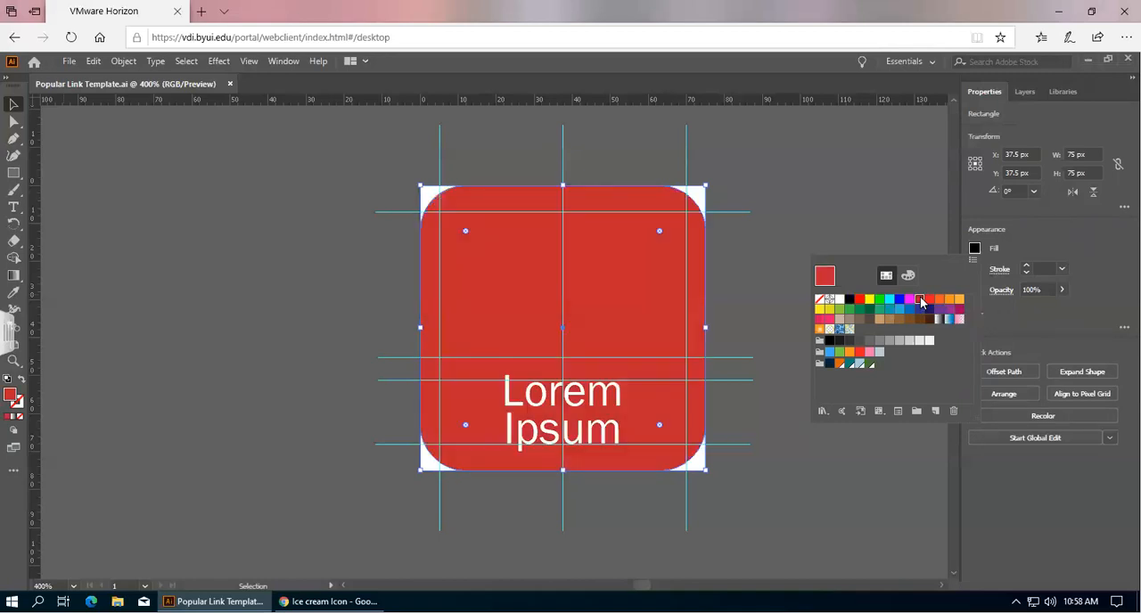
pyautogui.click(882, 223)
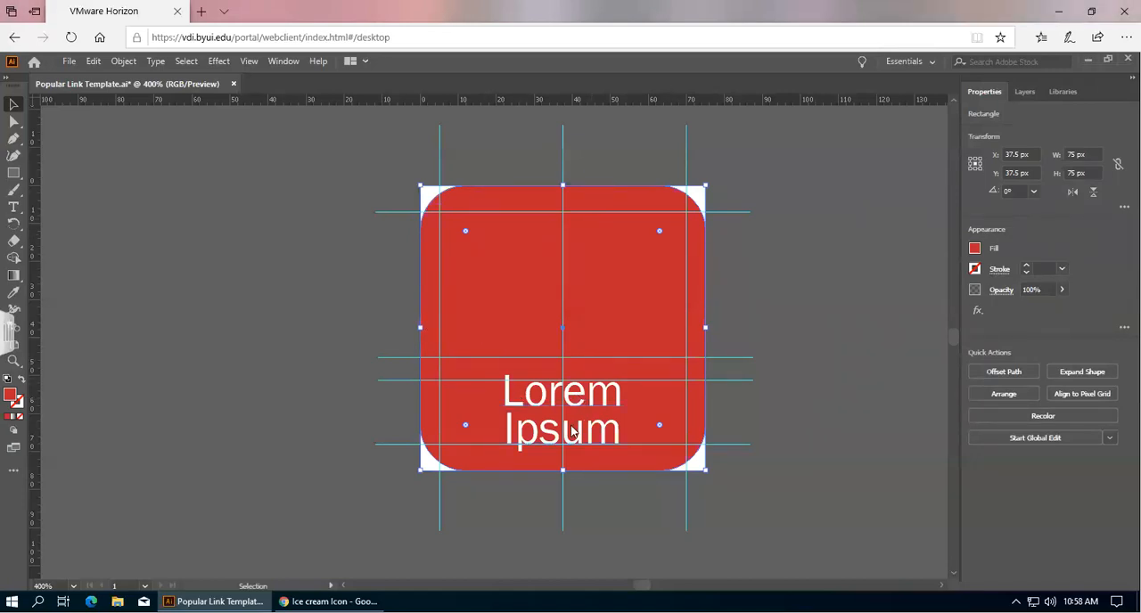
# Edit the caption text and delete all of 'Lorem Ipsum'.
pyautogui.click(589, 403)
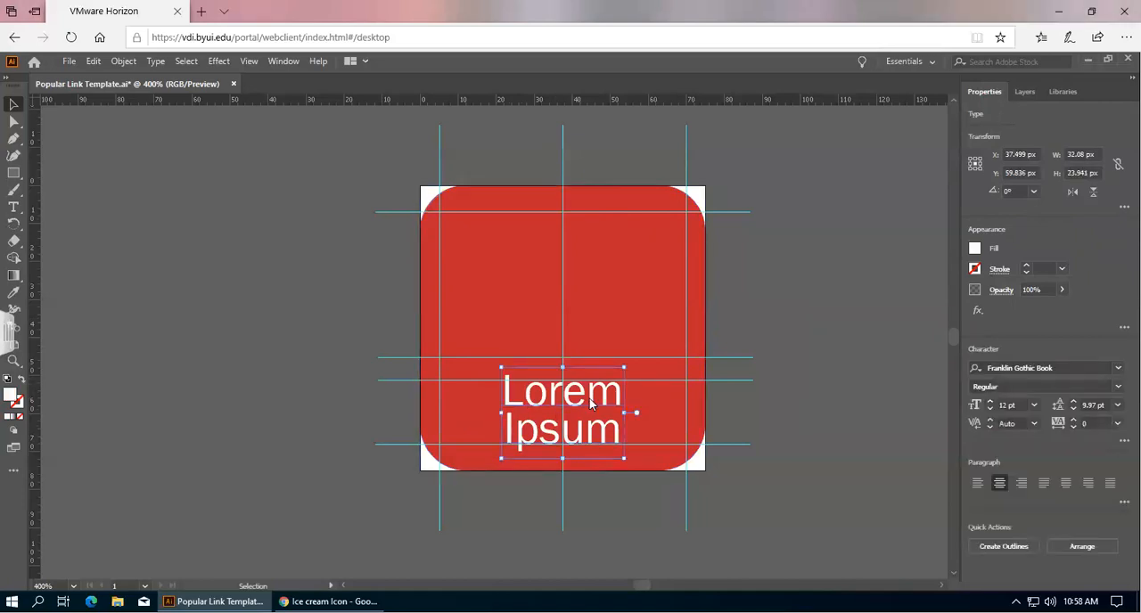
pyautogui.doubleClick(591, 403)
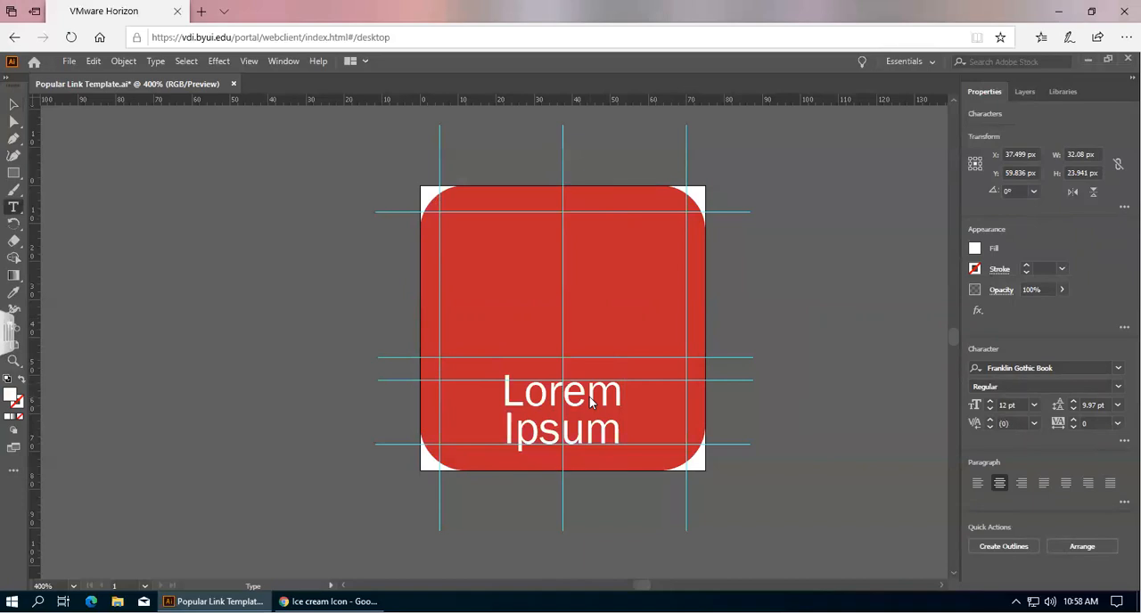
pyautogui.doubleClick(584, 399)
pyautogui.click(583, 398)
pyautogui.doubleClick(573, 400)
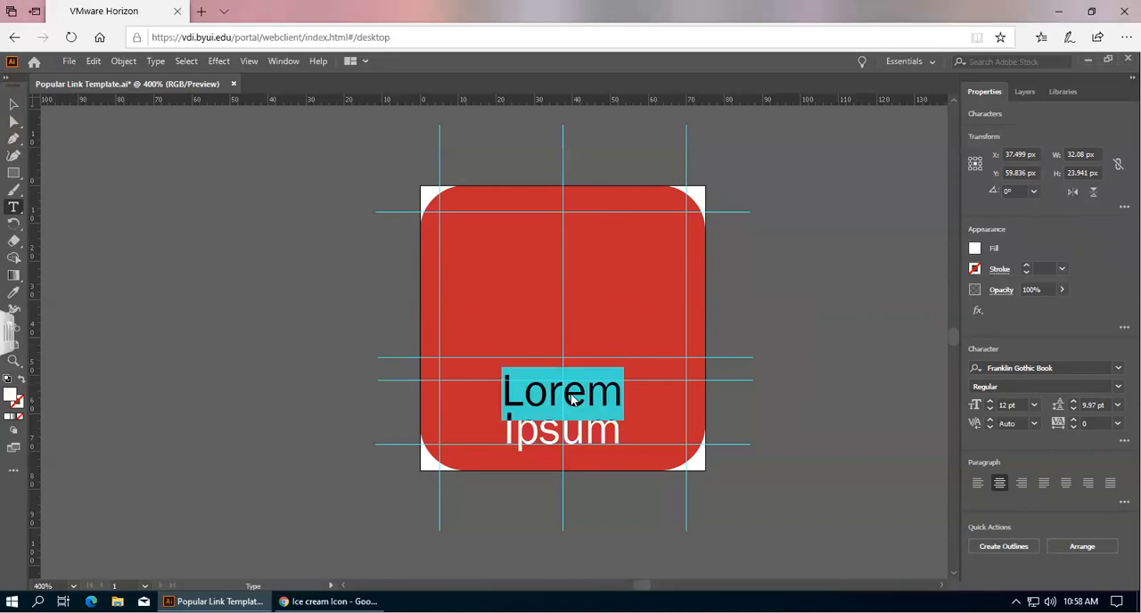
pyautogui.click(573, 400)
pyautogui.press('Left')
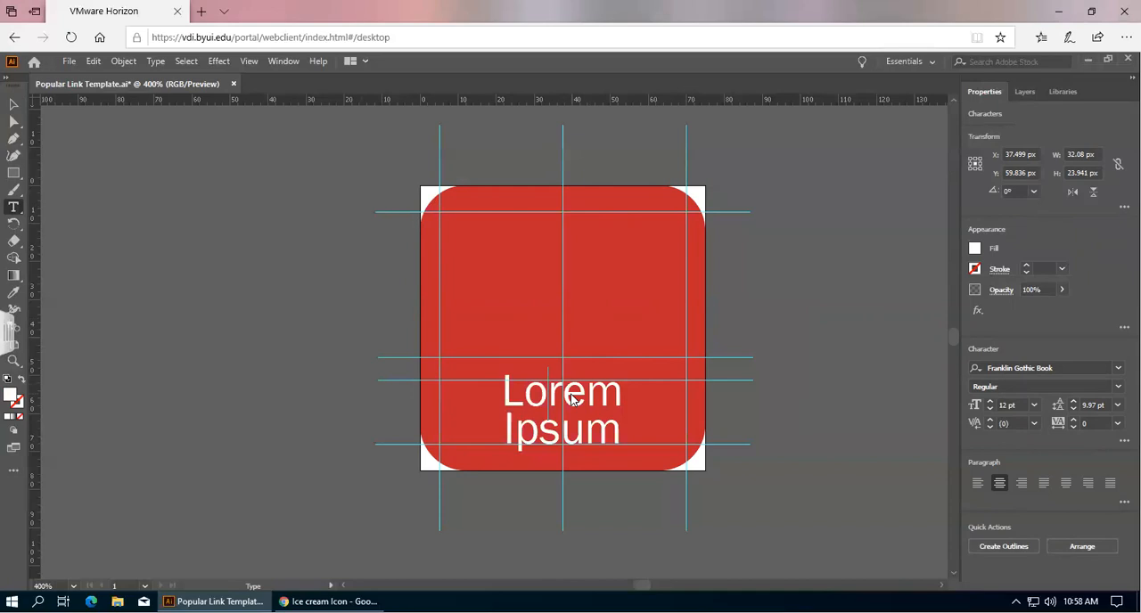
pyautogui.press('BackSpace')
pyautogui.press('BackSpace')
pyautogui.press('BackSpace')
pyautogui.press('BackSpace')
pyautogui.press('BackSpace')
pyautogui.press('BackSpace')
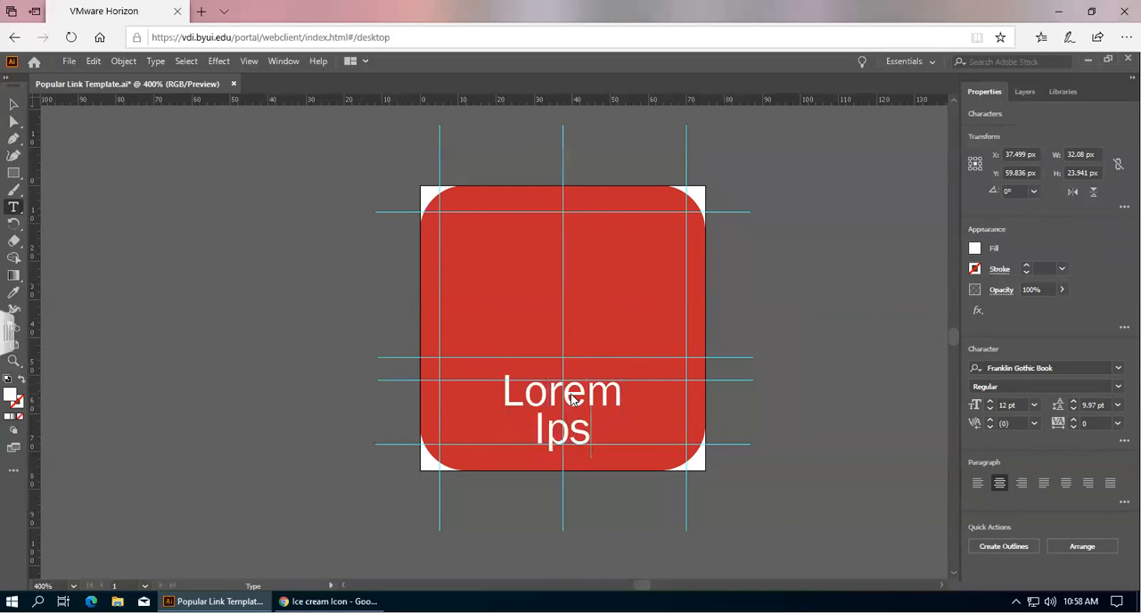
pyautogui.press('BackSpace')
pyautogui.press('BackSpace')
pyautogui.press('BackSpace')
pyautogui.press('BackSpace')
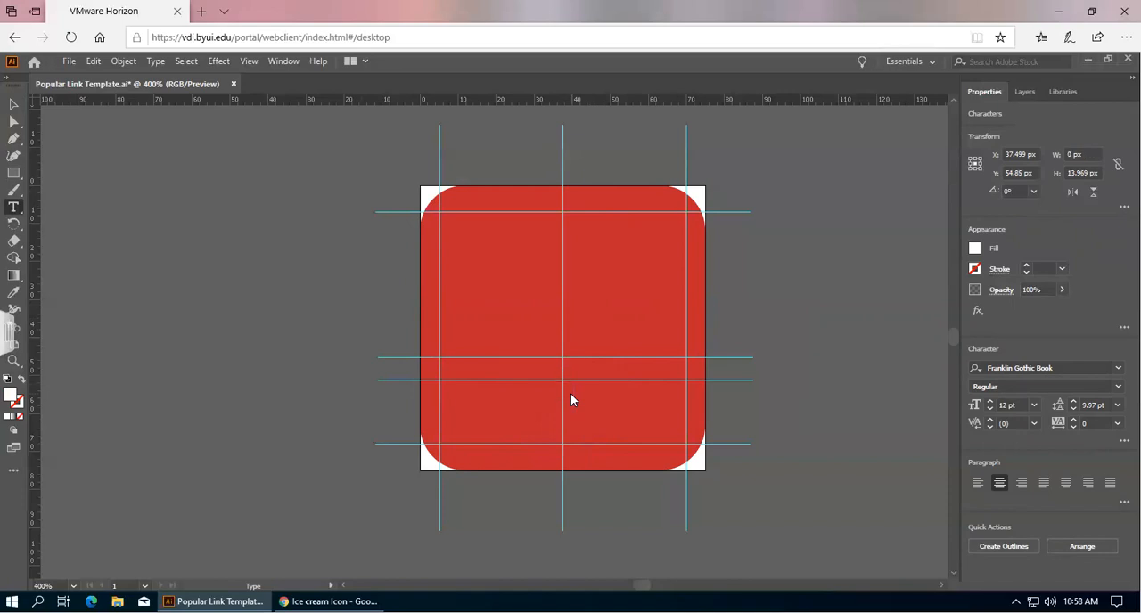
# Enter 'The Best' and 'Ice Cream' as the two caption lines, then leave text editing.
pyautogui.write('The Best')
pyautogui.press('Return')
pyautogui.write('Ice Cream')
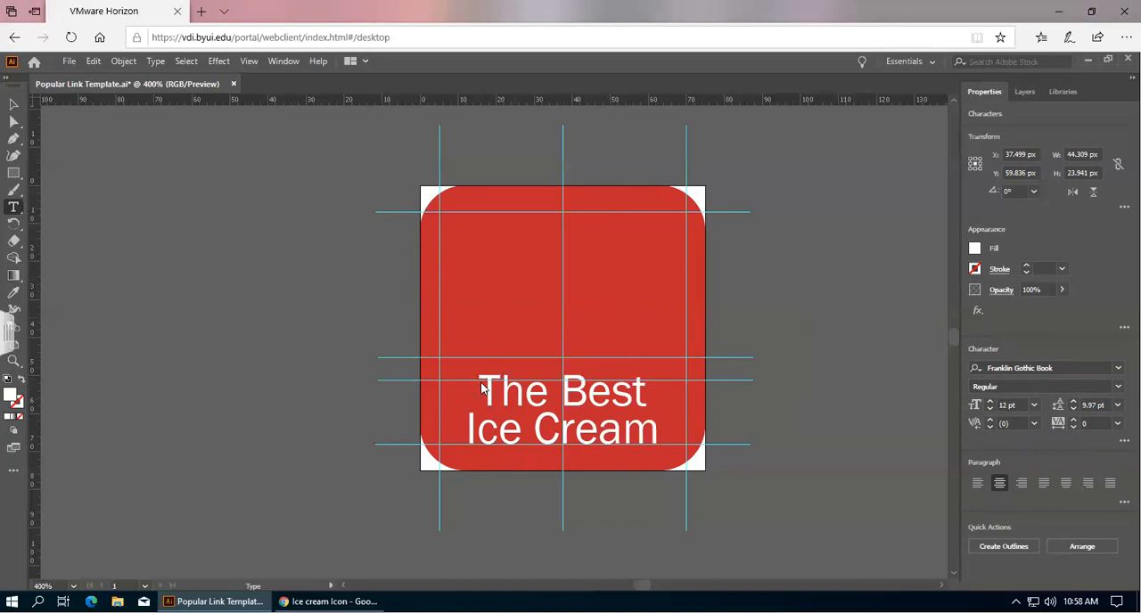
pyautogui.click(220, 214)
pyautogui.click(13, 105)
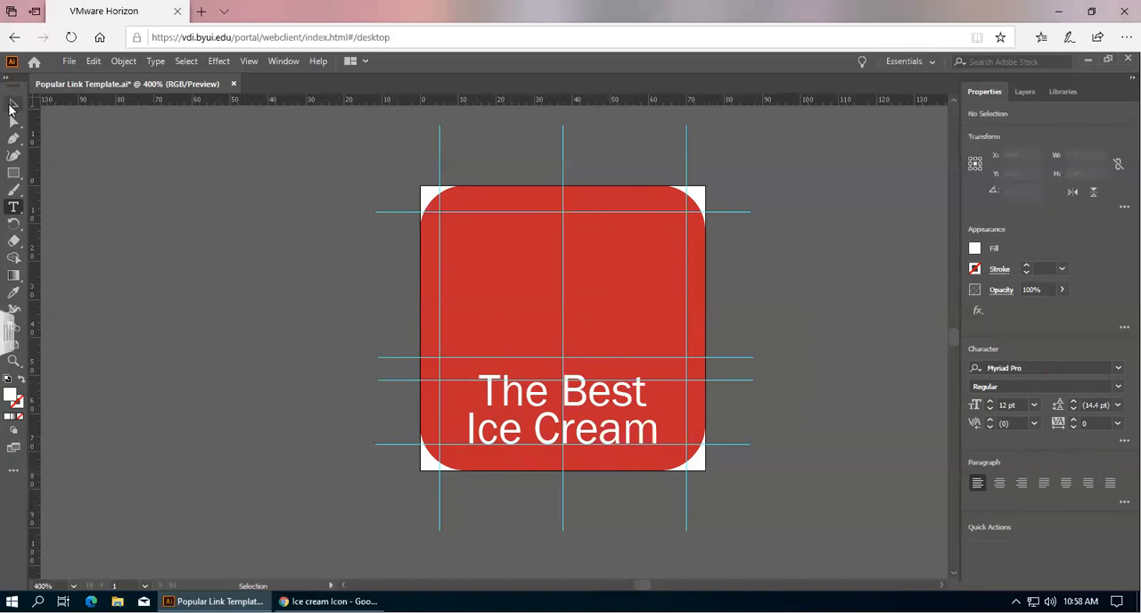
pyautogui.click(532, 395)
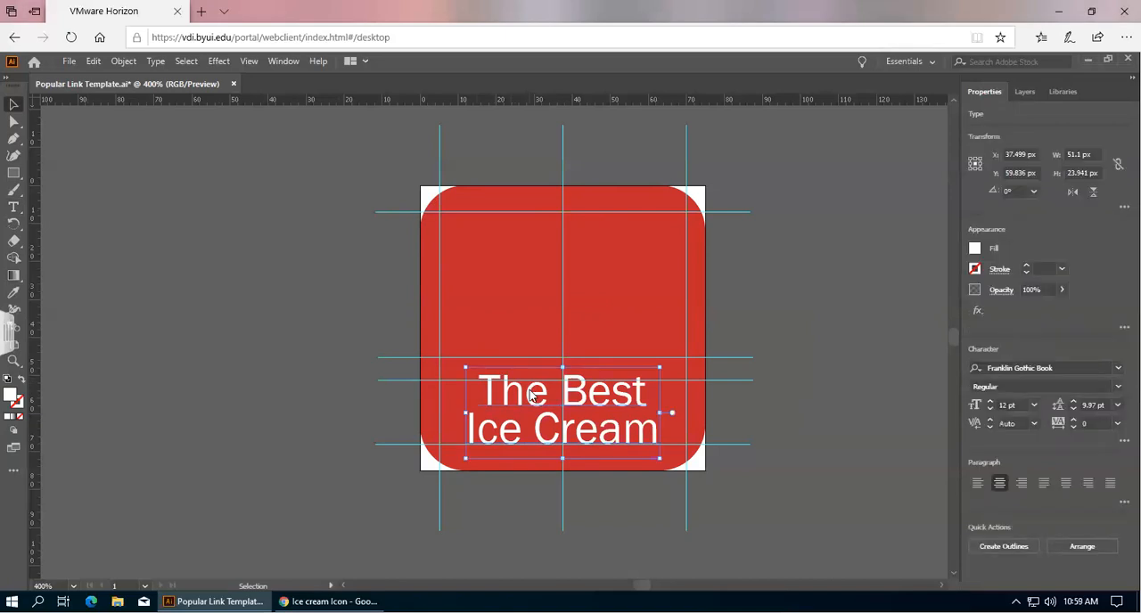
pyautogui.doubleClick(531, 395)
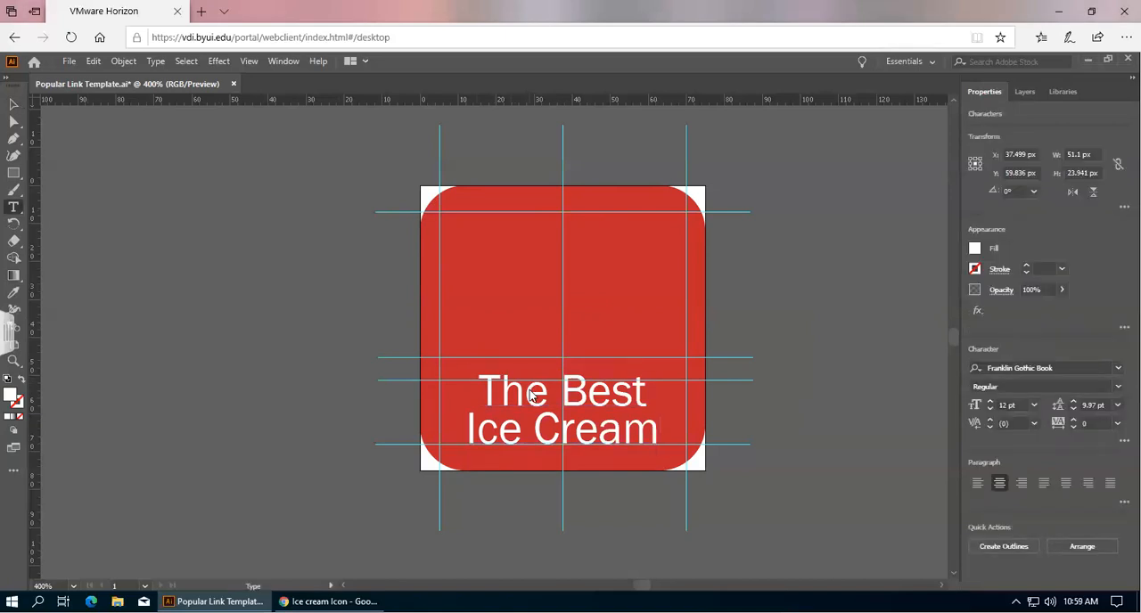
pyautogui.click(14, 209)
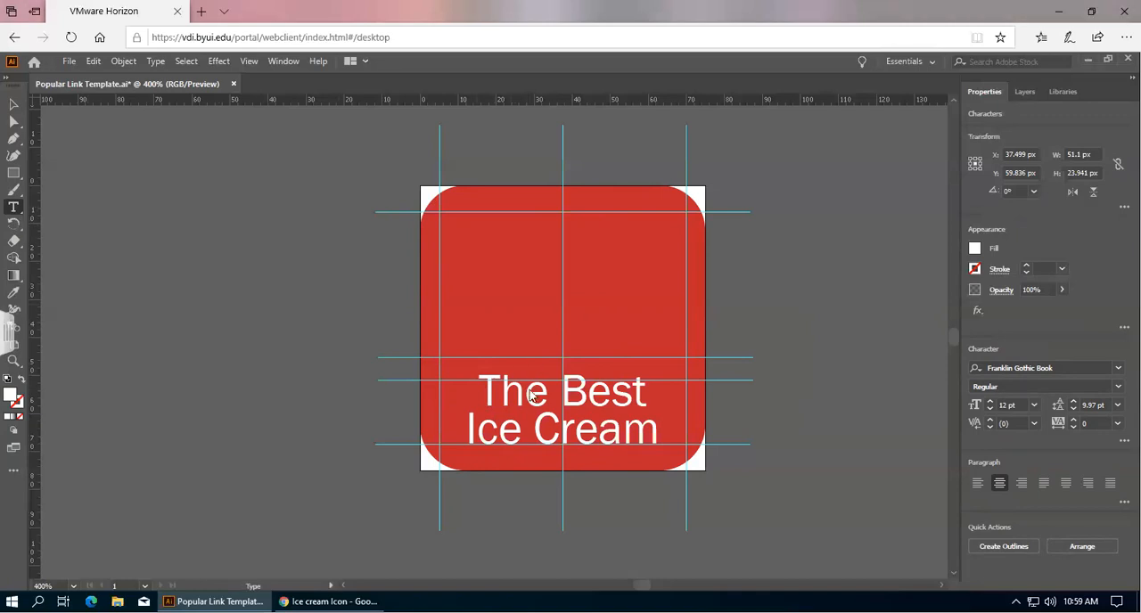
pyautogui.doubleClick(528, 392)
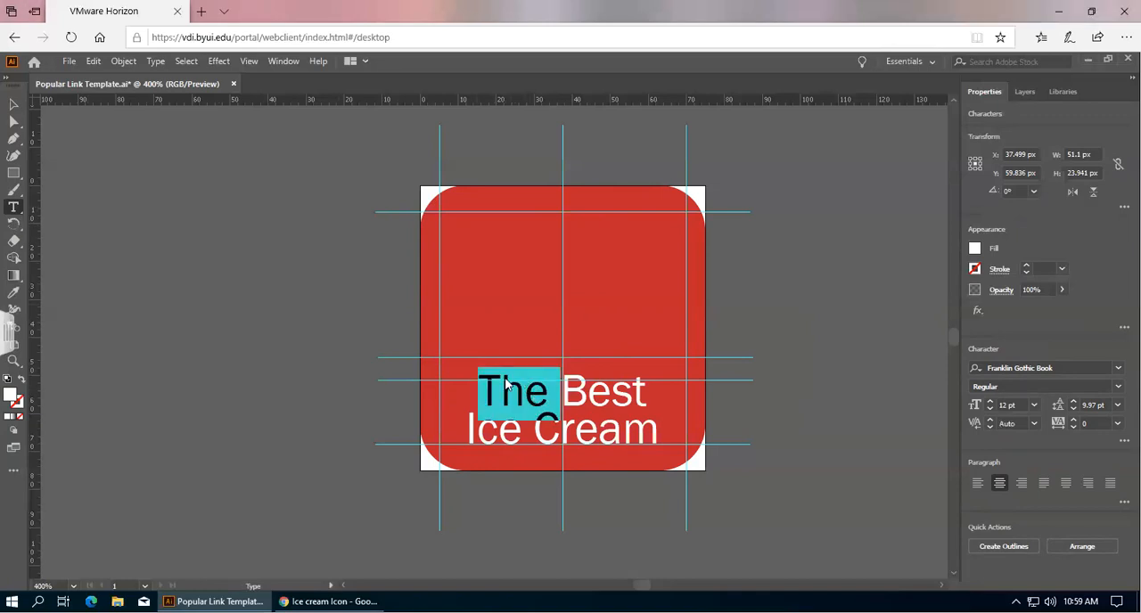
pyautogui.click(506, 383)
pyautogui.press('Left')
pyautogui.press('Right')
pyautogui.press('Right')
pyautogui.press('Right')
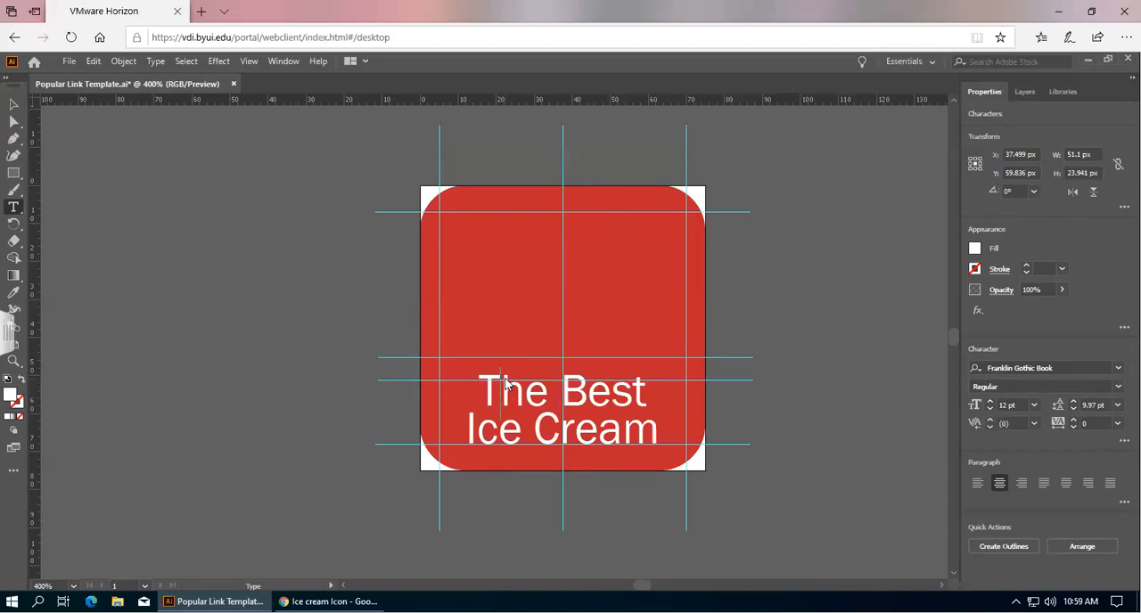
pyautogui.press('Left')
pyautogui.click(14, 106)
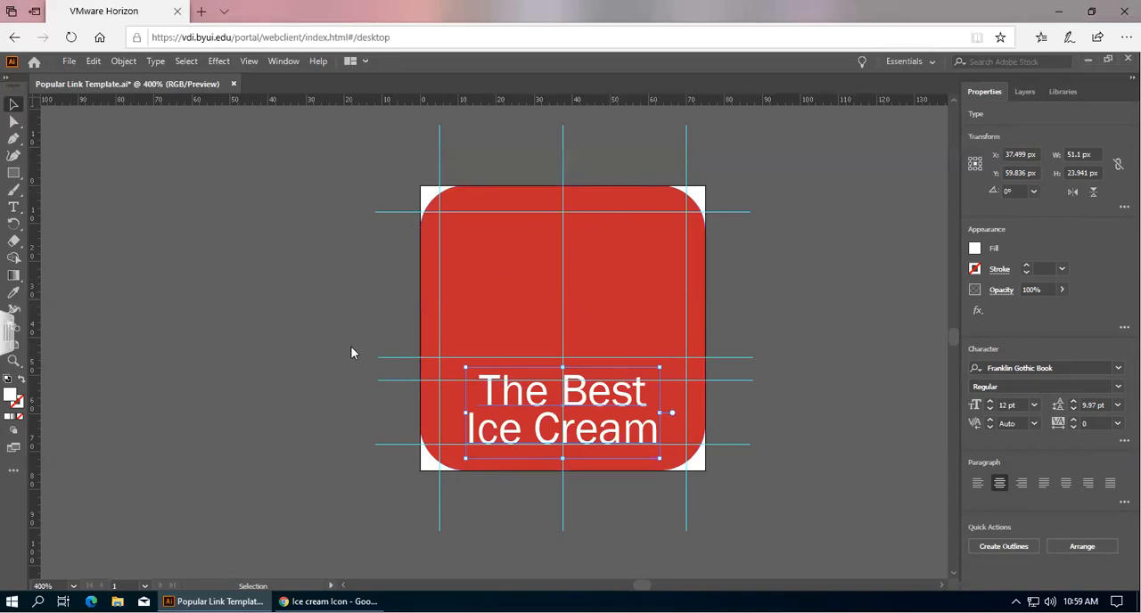
# Switch to the browser's Google Images results for 'Ice cream Icon'.
pyautogui.click(382, 599)
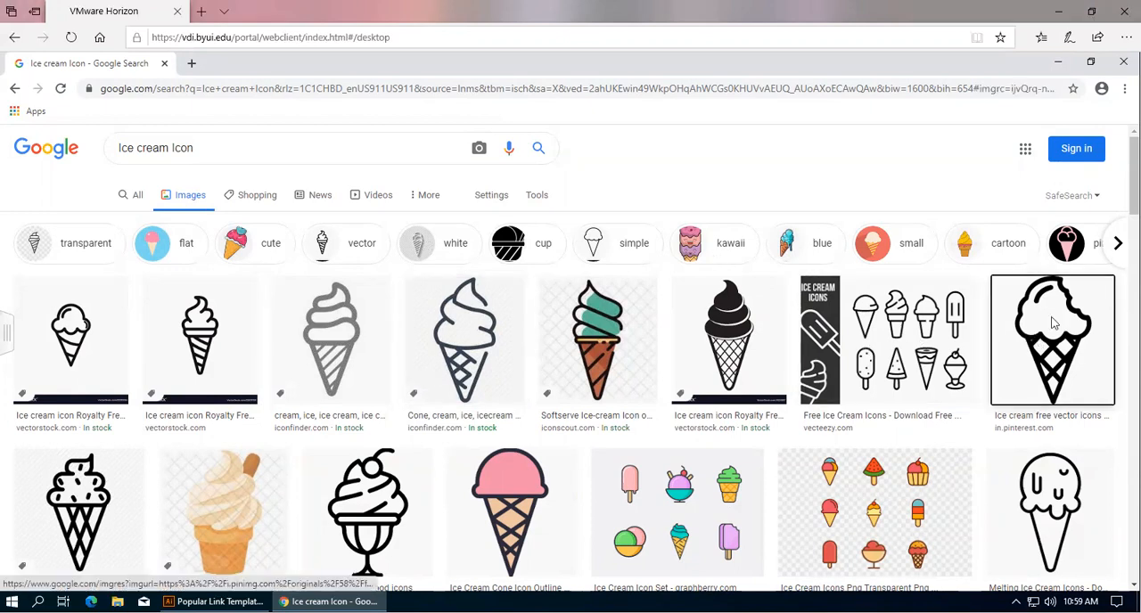
# Copy the Pinterest ice cream cone image and paste it into the icon document.
pyautogui.click(1034, 337)
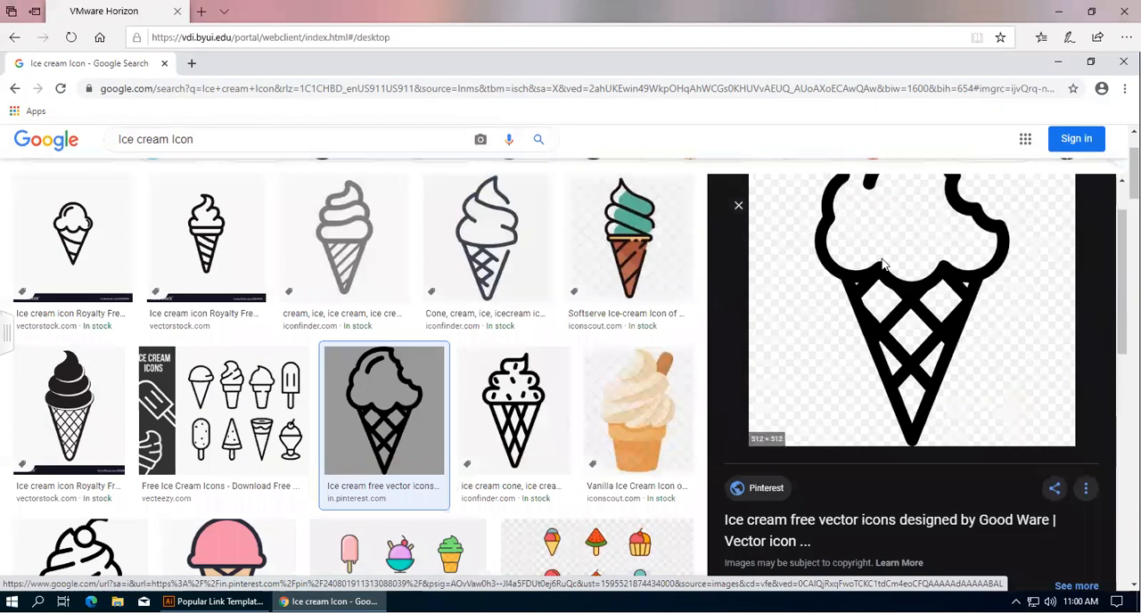
pyautogui.rightClick(871, 271)
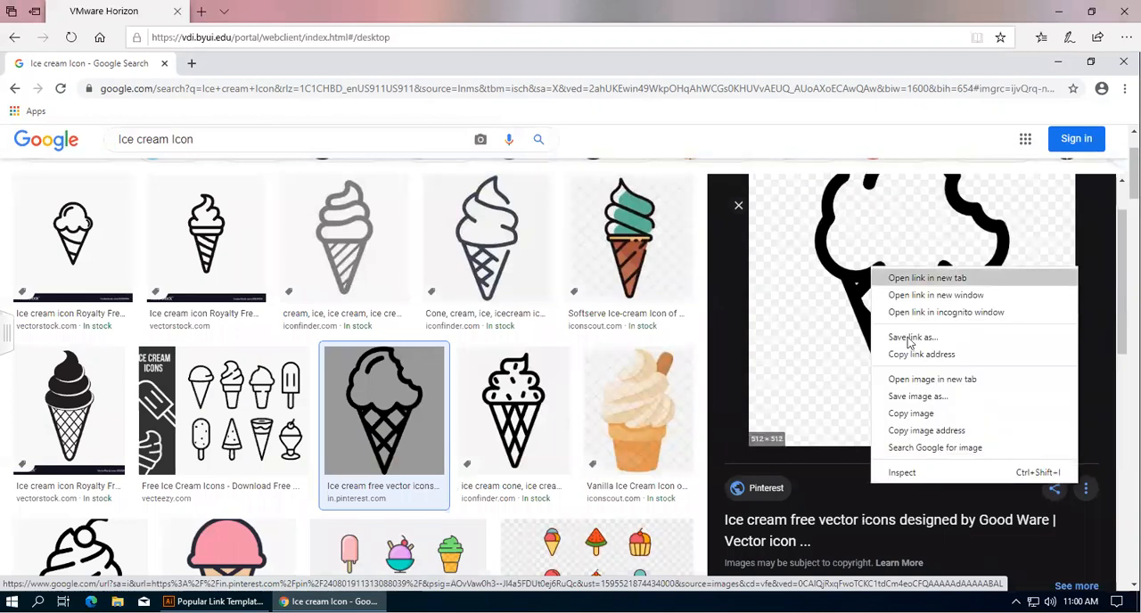
pyautogui.click(911, 414)
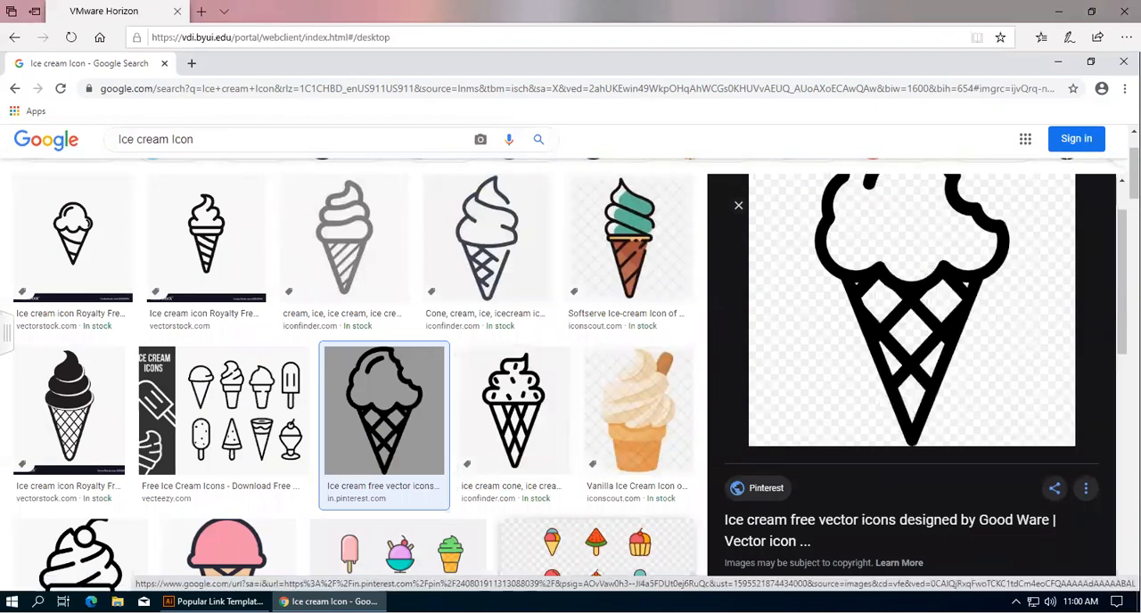
pyautogui.click(216, 602)
pyautogui.click(321, 260)
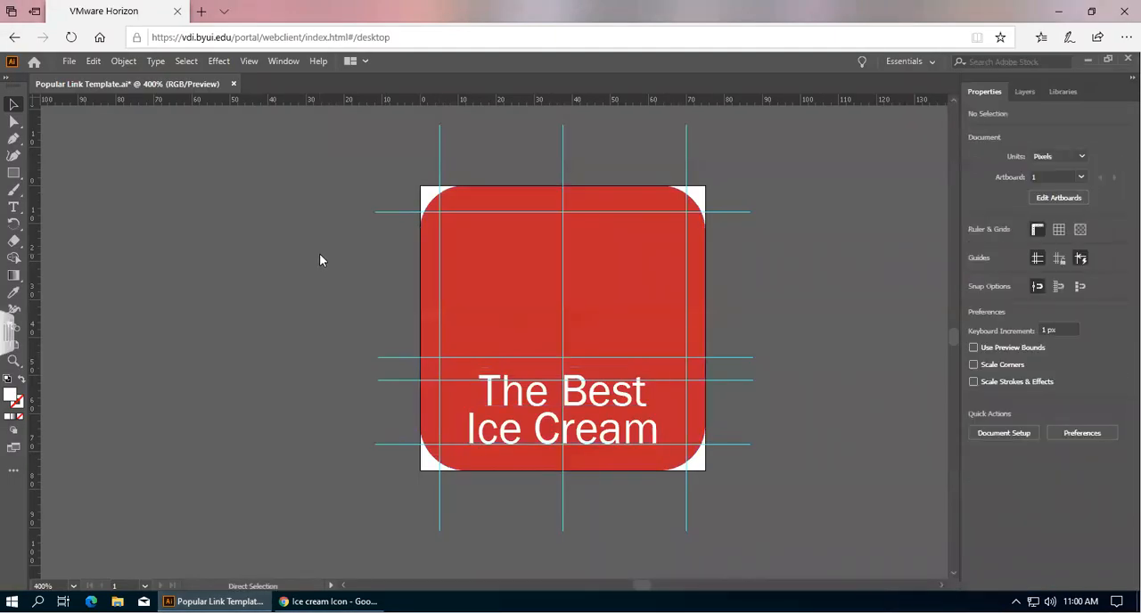
pyautogui.hotkey('ctrl', 'v')
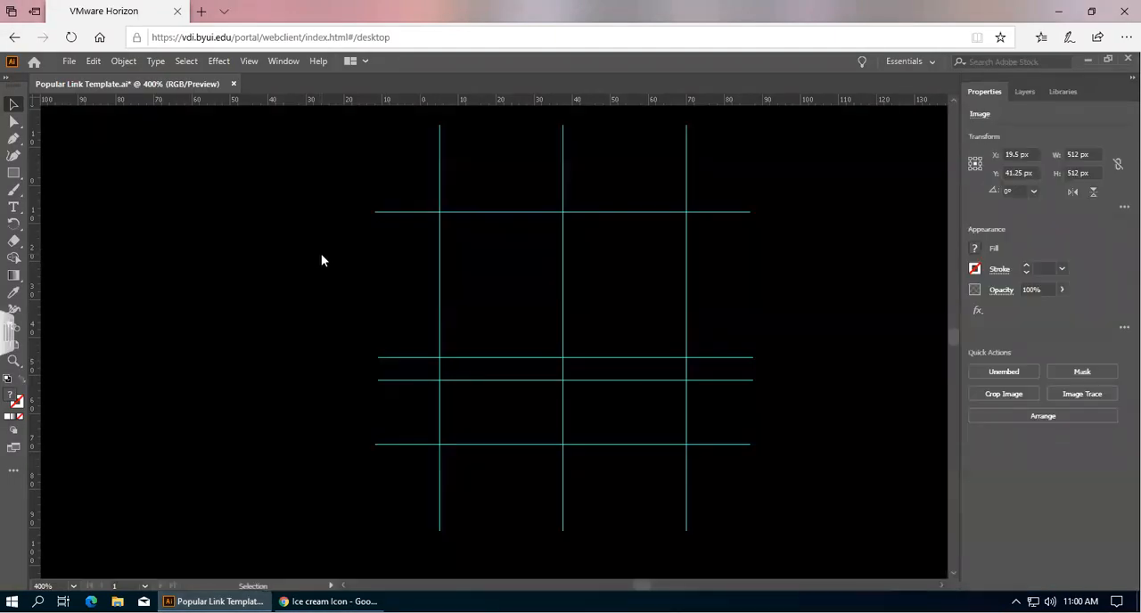
# Delete the pasted ice cream image.
pyautogui.scroll(-5, 321, 260)
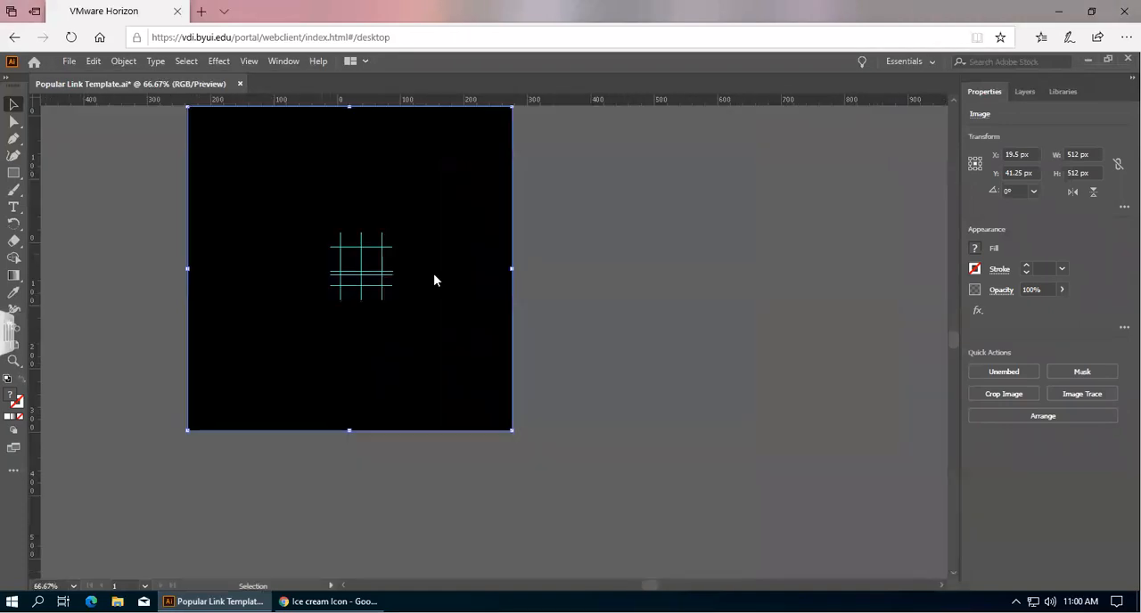
pyautogui.scroll(1, 589, 307)
pyautogui.hscroll(-1, 590, 308)
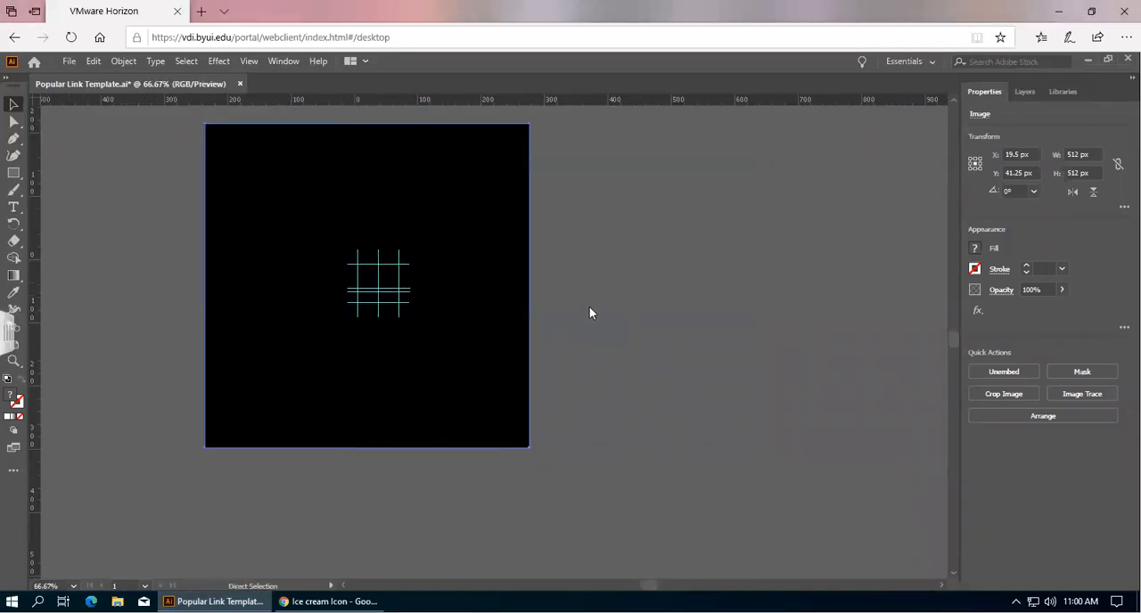
pyautogui.hscroll(-2, 589, 307)
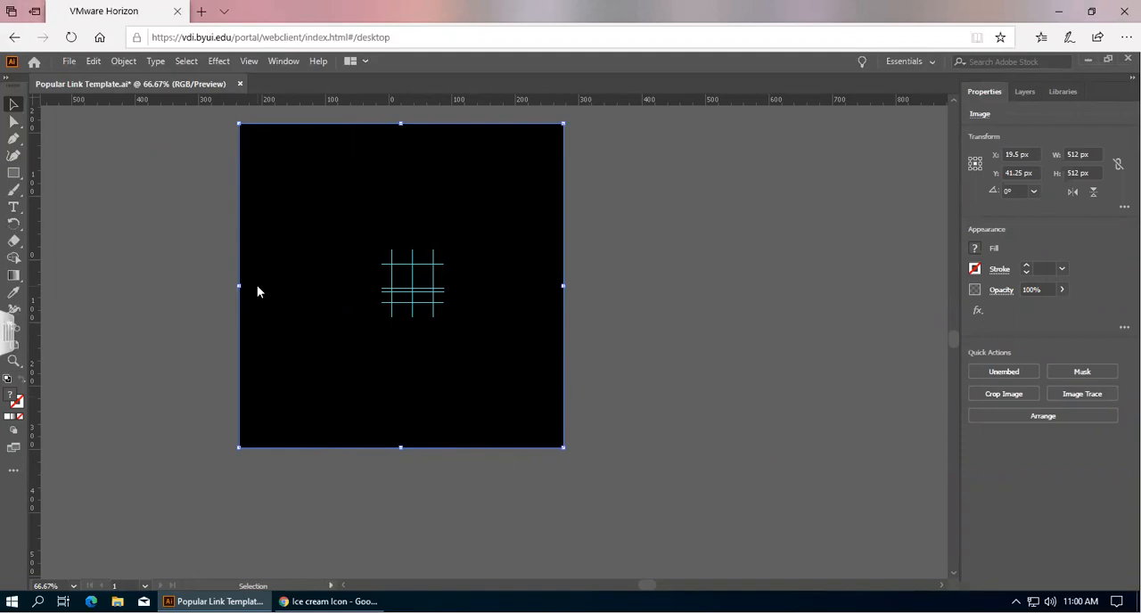
pyautogui.press('Delete')
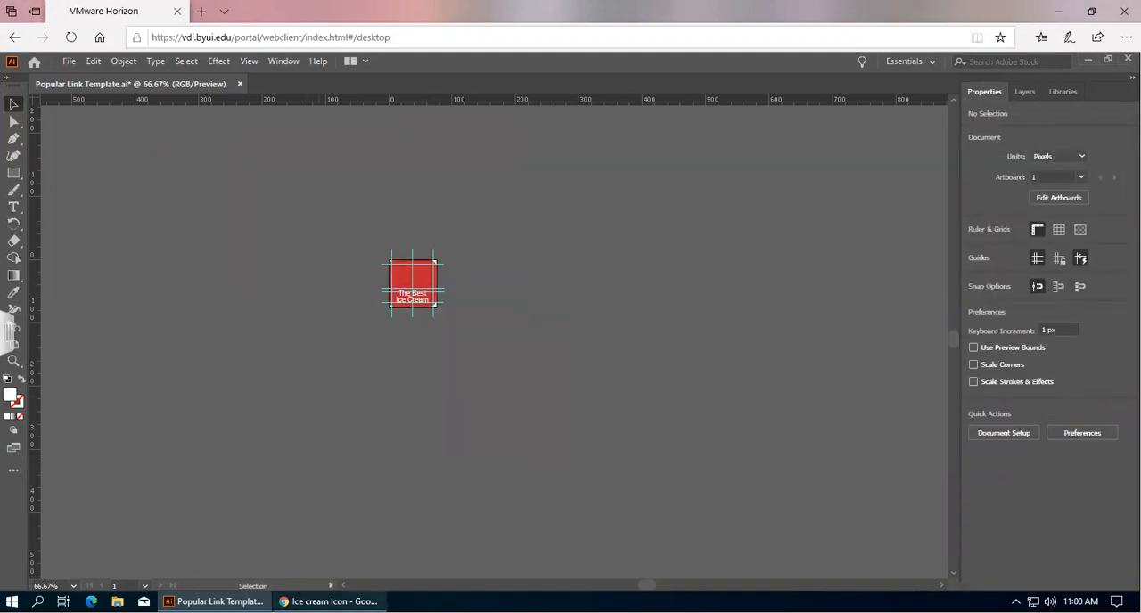
# Search images for 'Ice cream Icon svg' and copy the Flaticon ice cream cone outline image.
pyautogui.click(328, 601)
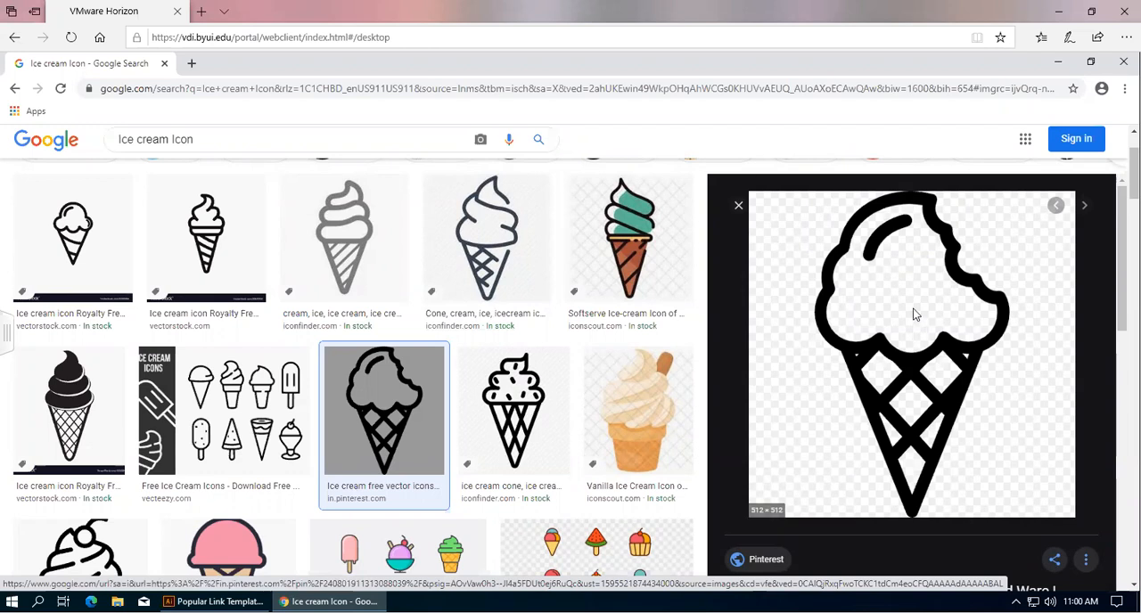
pyautogui.click(222, 142)
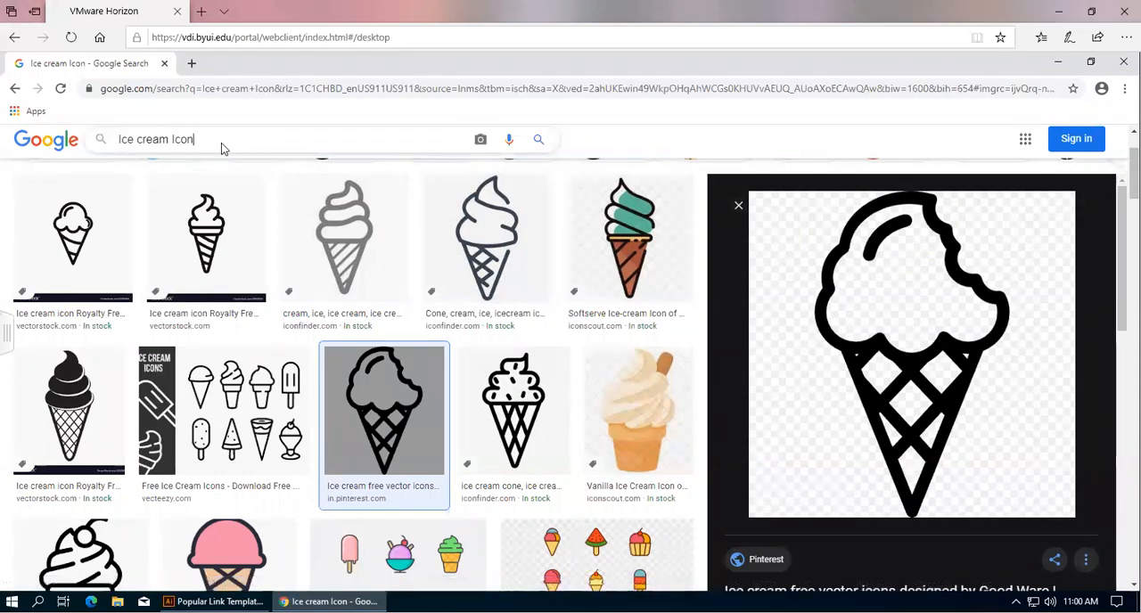
pyautogui.write('svg')
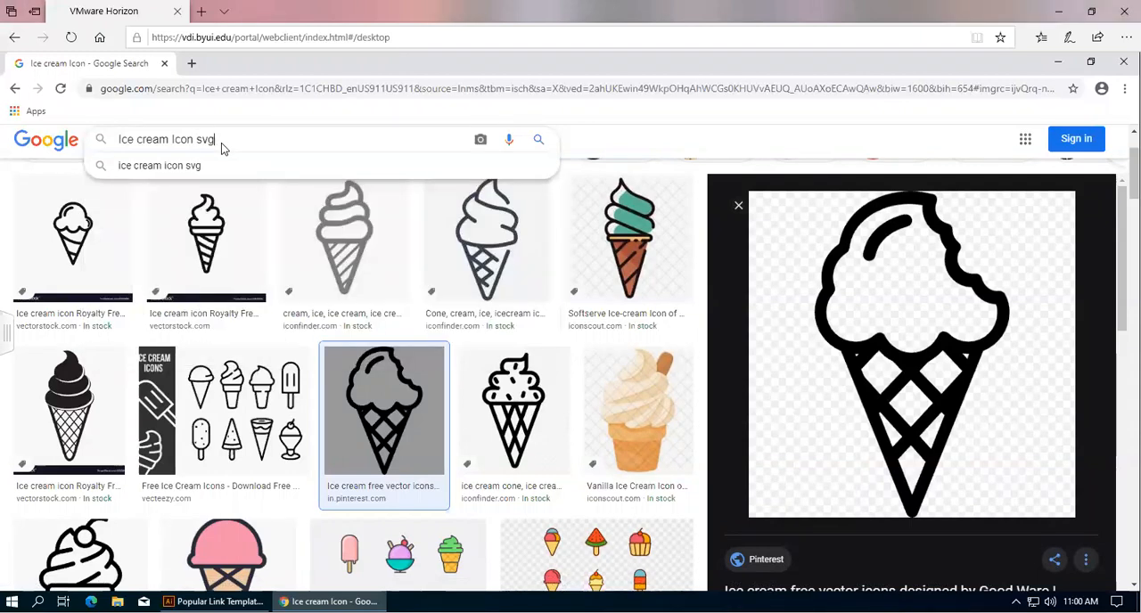
pyautogui.press('Return')
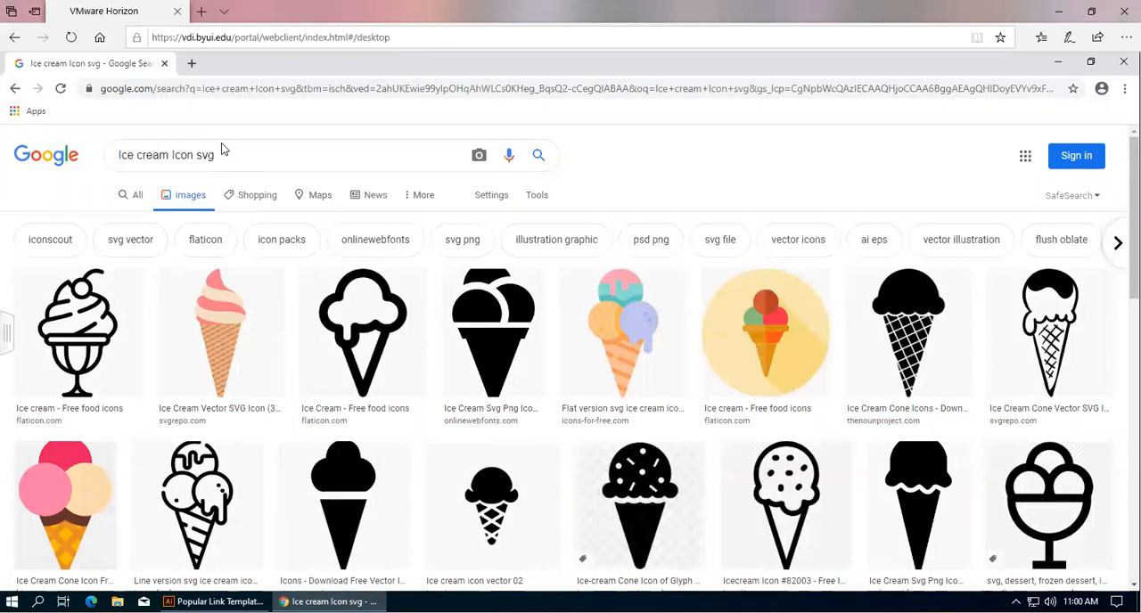
pyautogui.click(354, 344)
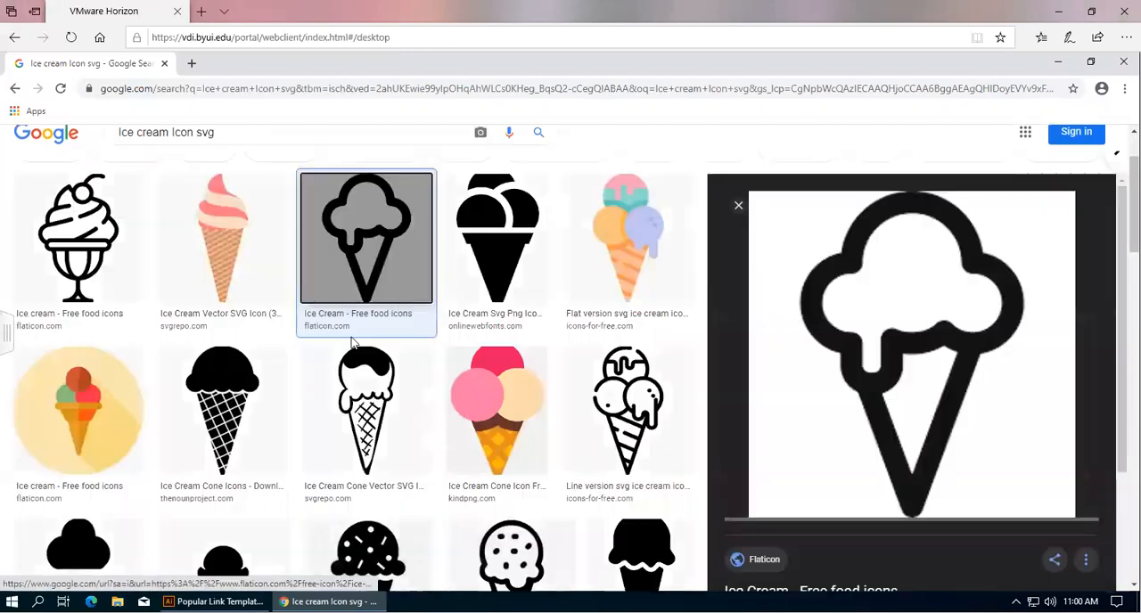
pyautogui.rightClick(896, 347)
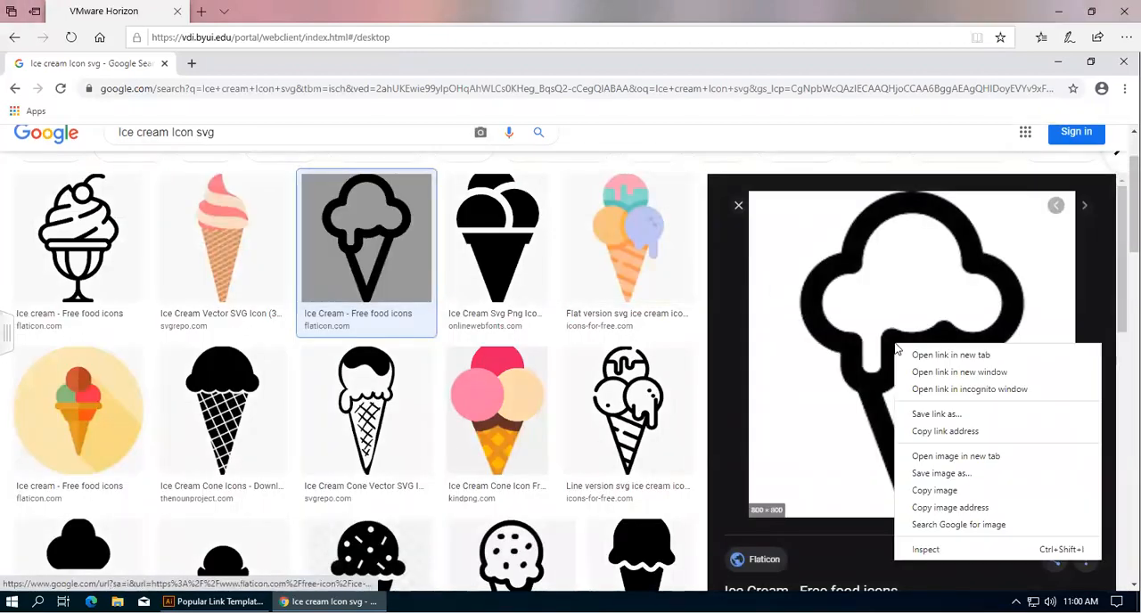
pyautogui.click(947, 491)
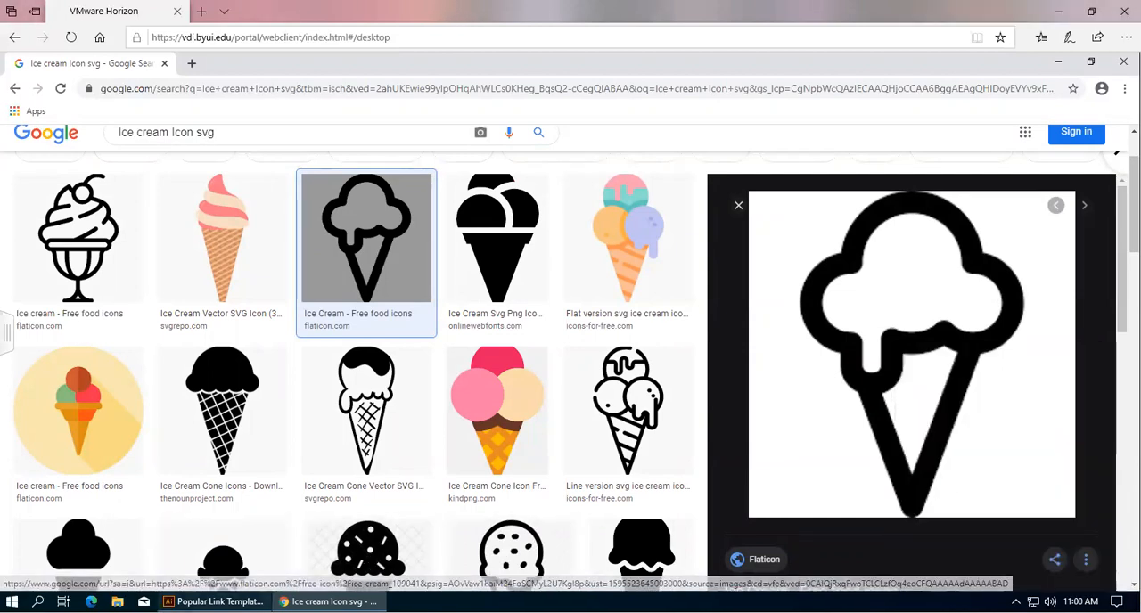
# Paste the copied ice cream image into the document and move it beside the red icon.
pyautogui.click(217, 602)
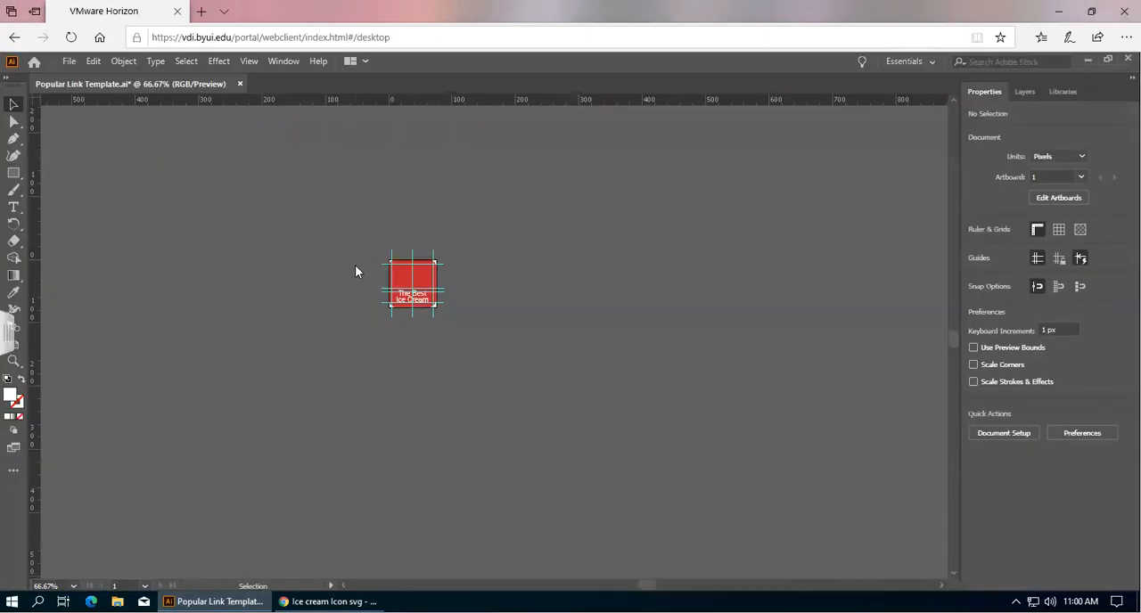
pyautogui.hotkey('ctrl', 'v')
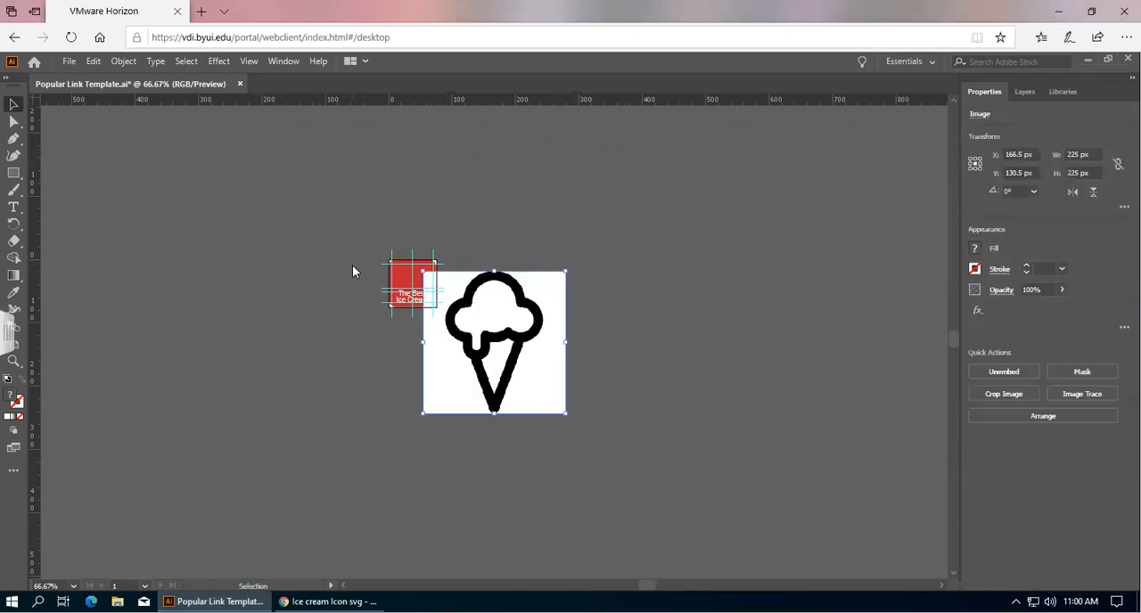
pyautogui.moveTo(533, 341); pyautogui.dragTo(582, 269)
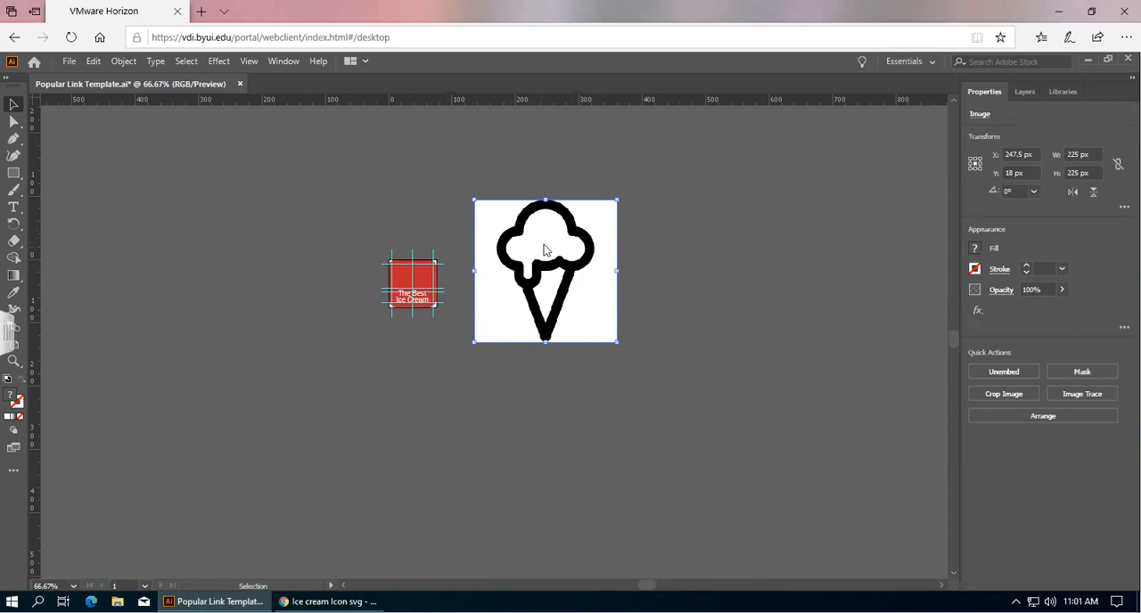
# Image Trace the pasted picture with the Low Fidelity Photo preset and expand the result.
pyautogui.scroll(3, 543, 251)
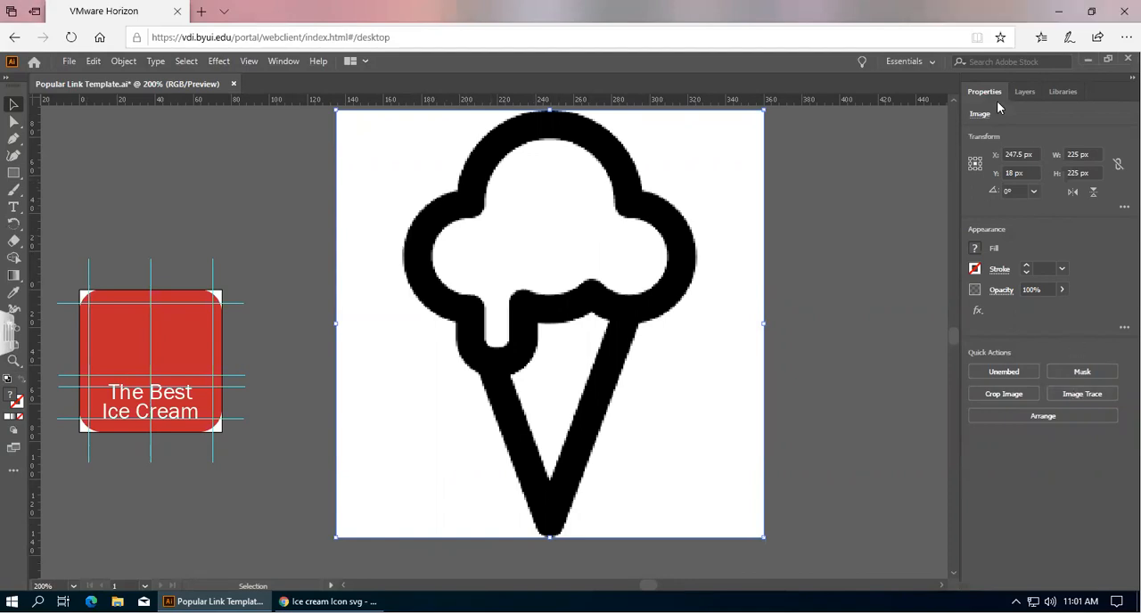
pyautogui.click(1072, 399)
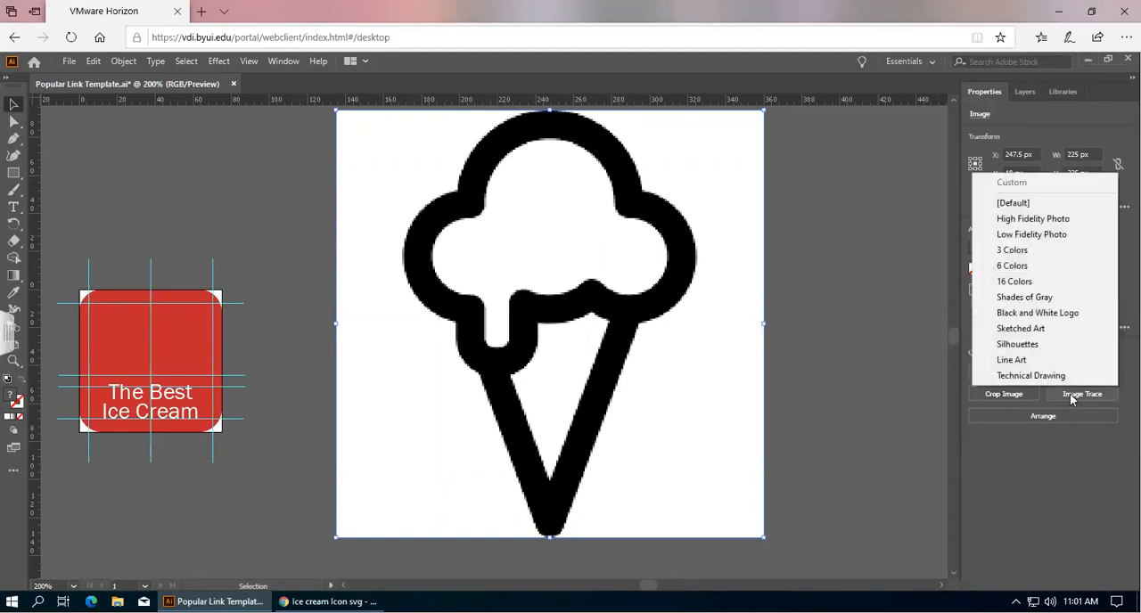
pyautogui.click(1032, 235)
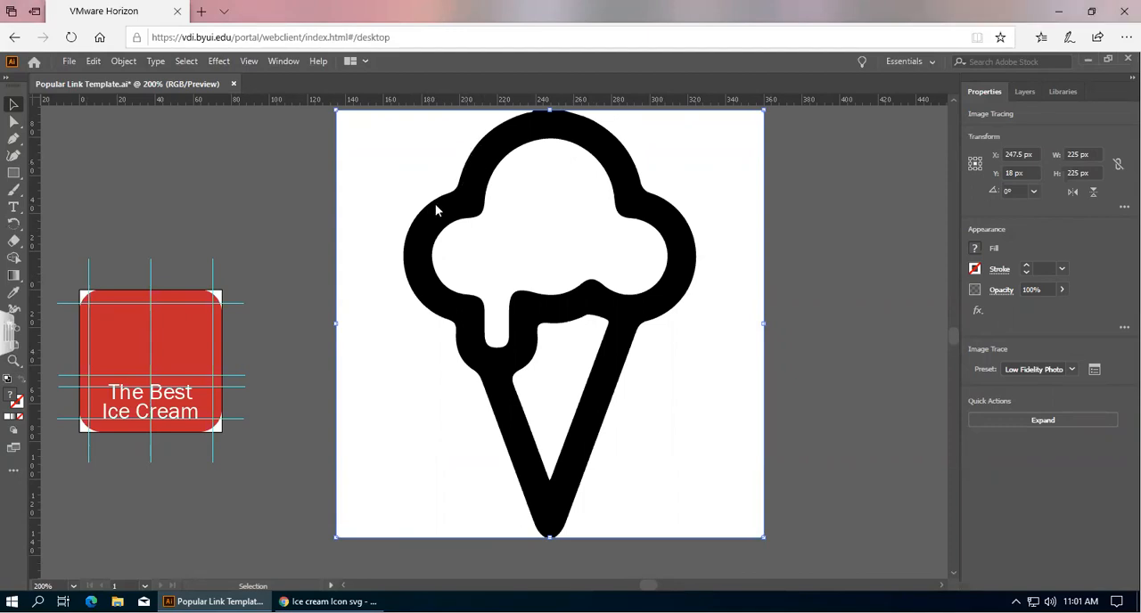
pyautogui.click(1057, 419)
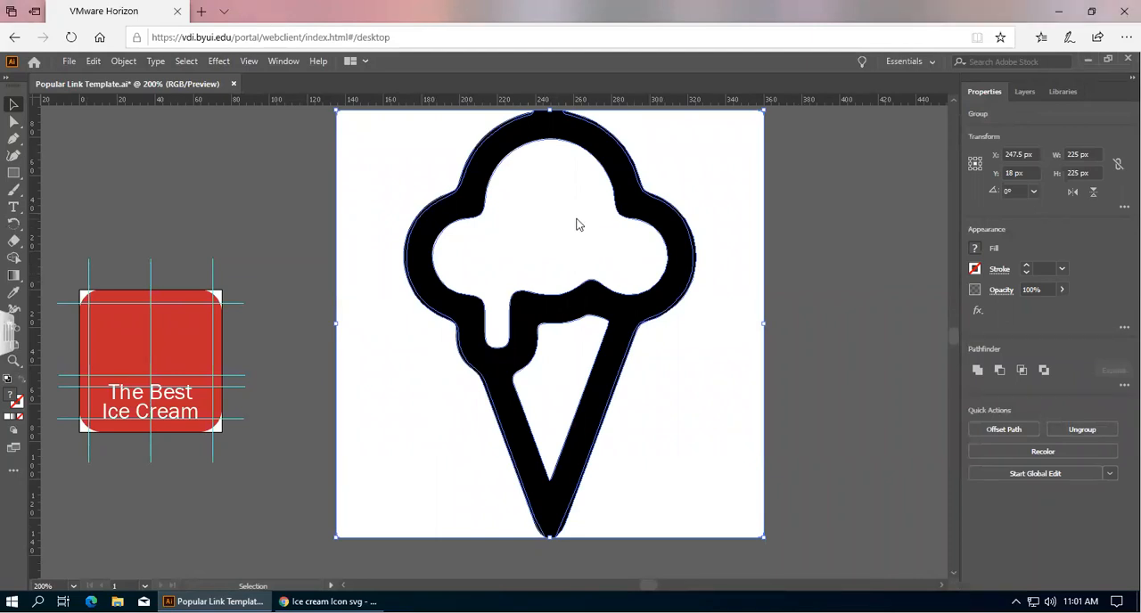
# Expand the traced group's layers and toggle each path's visibility to identify which path is which.
pyautogui.scroll(-1, 624, 241)
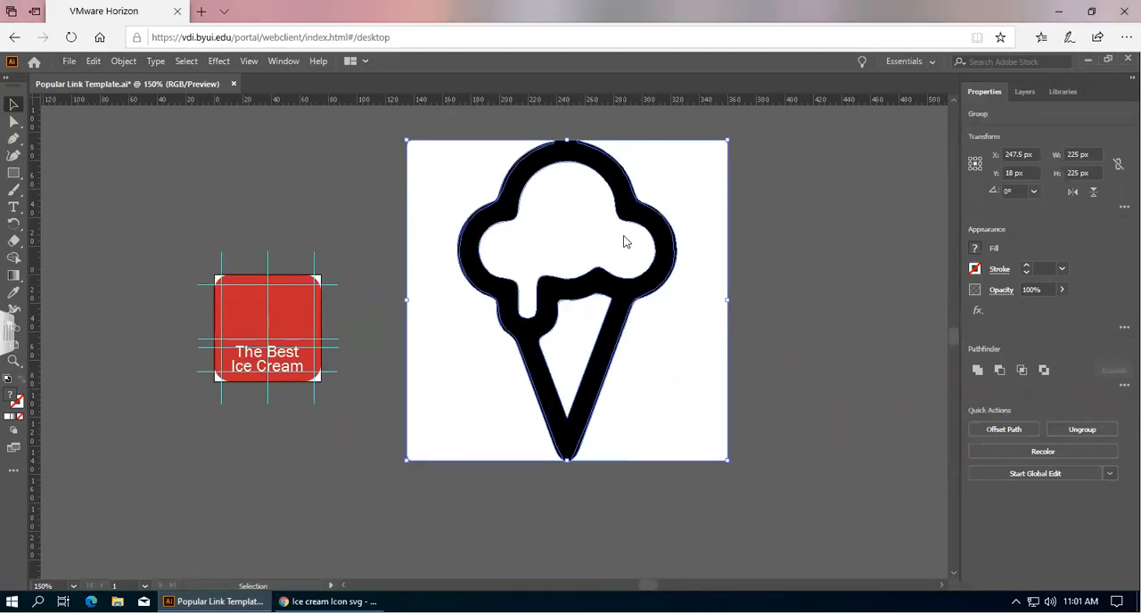
pyautogui.click(1027, 93)
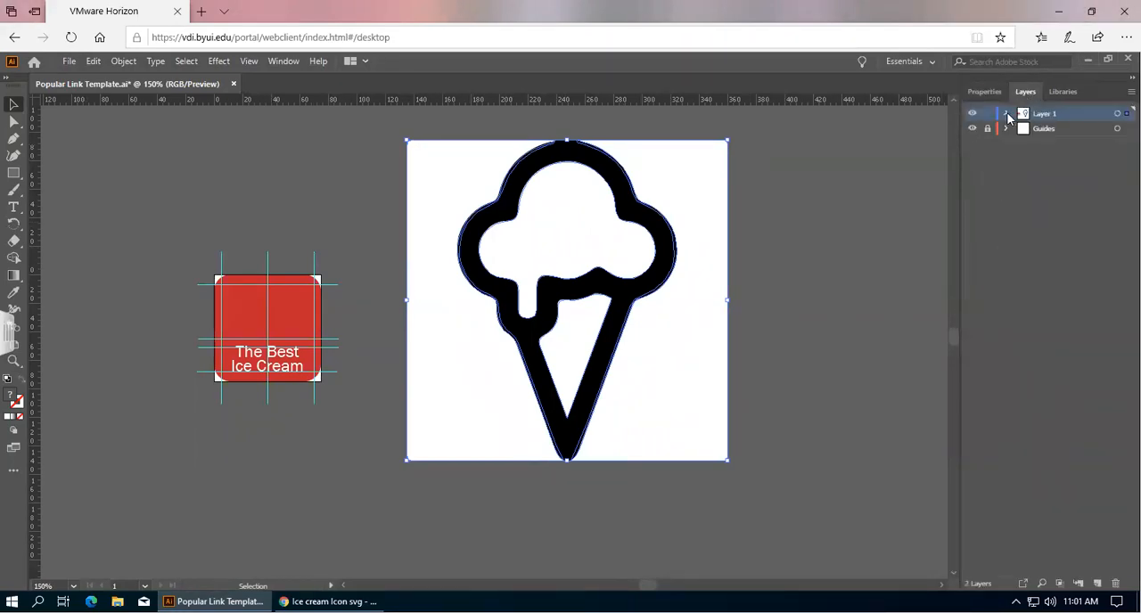
pyautogui.click(1006, 114)
pyautogui.click(1023, 129)
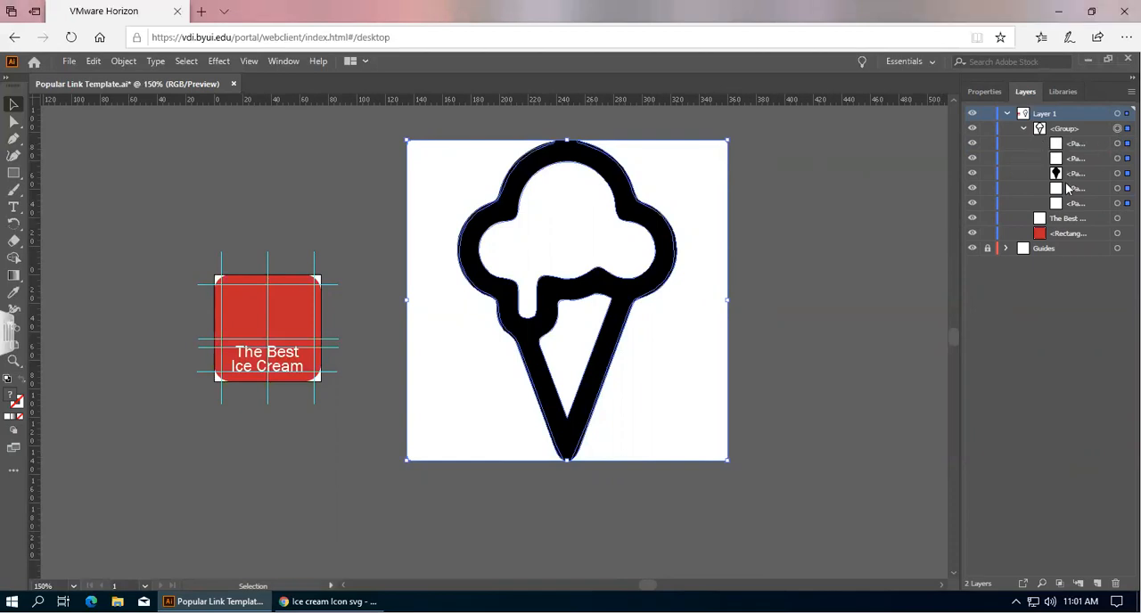
pyautogui.click(973, 148)
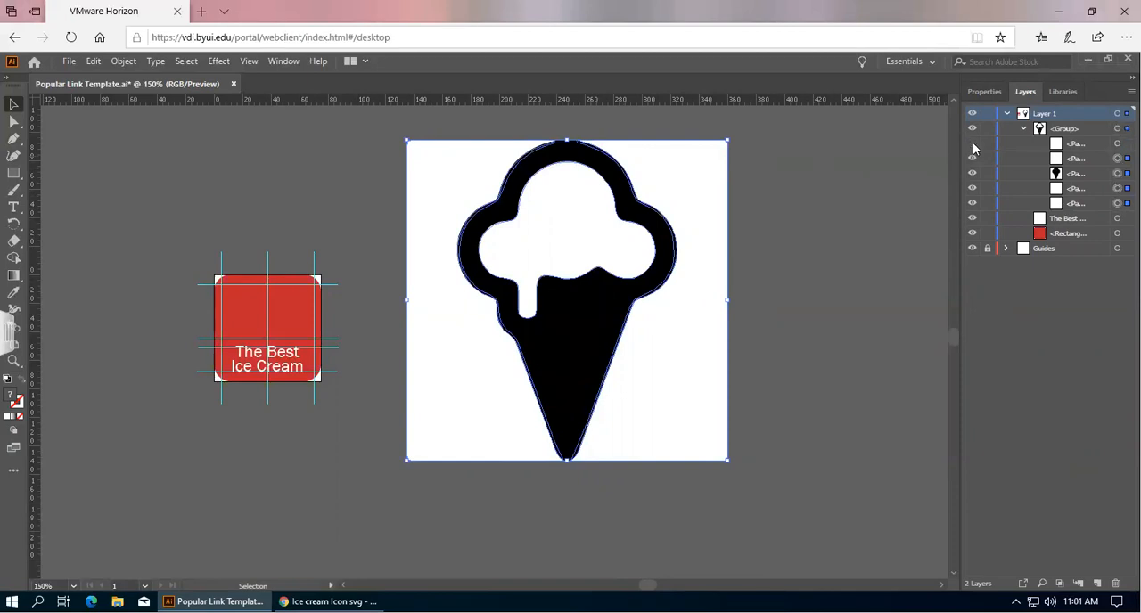
pyautogui.click(973, 148)
pyautogui.click(973, 148)
pyautogui.click(973, 148)
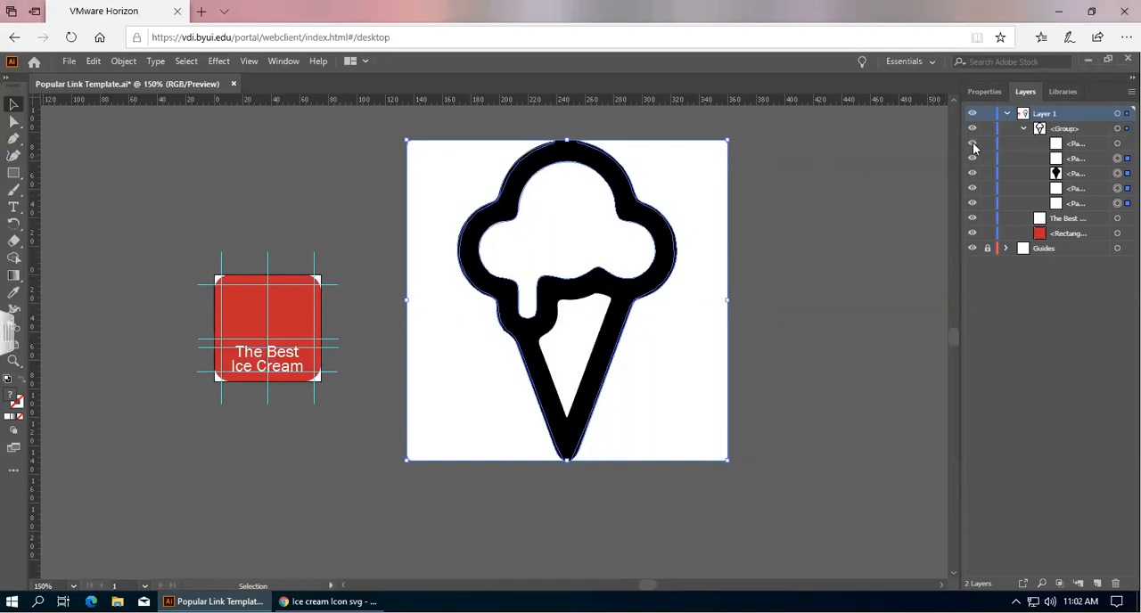
pyautogui.click(973, 146)
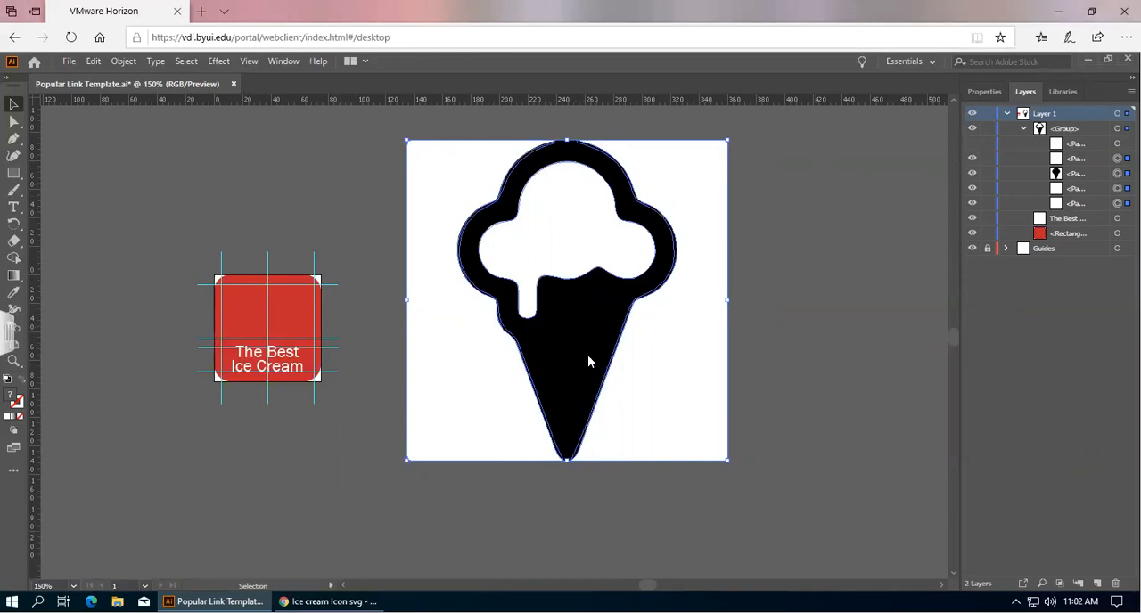
pyautogui.click(973, 143)
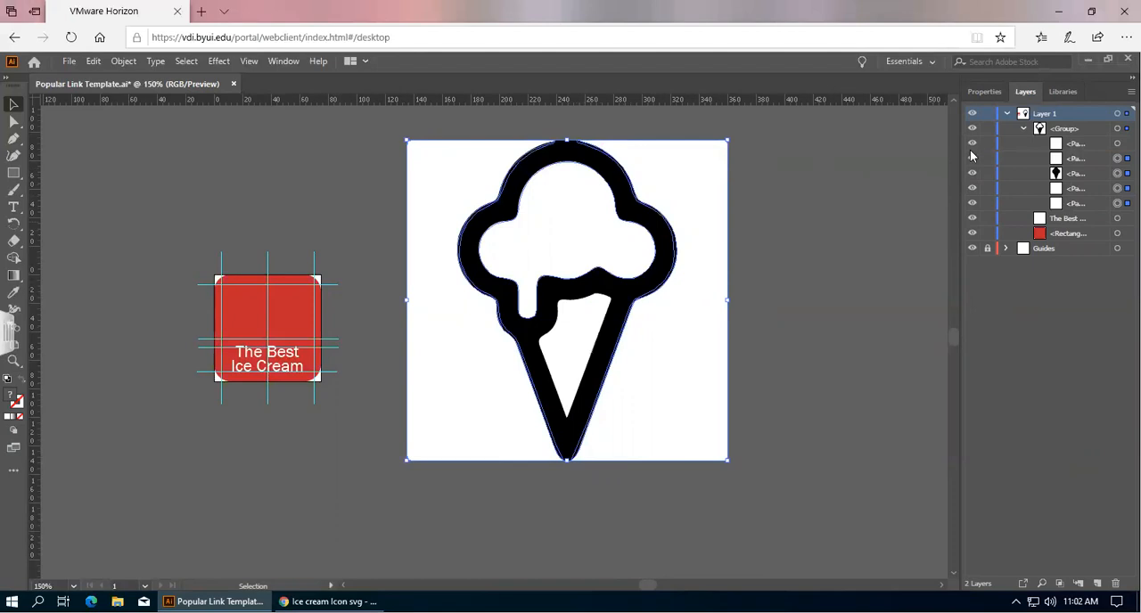
pyautogui.click(971, 161)
pyautogui.click(972, 171)
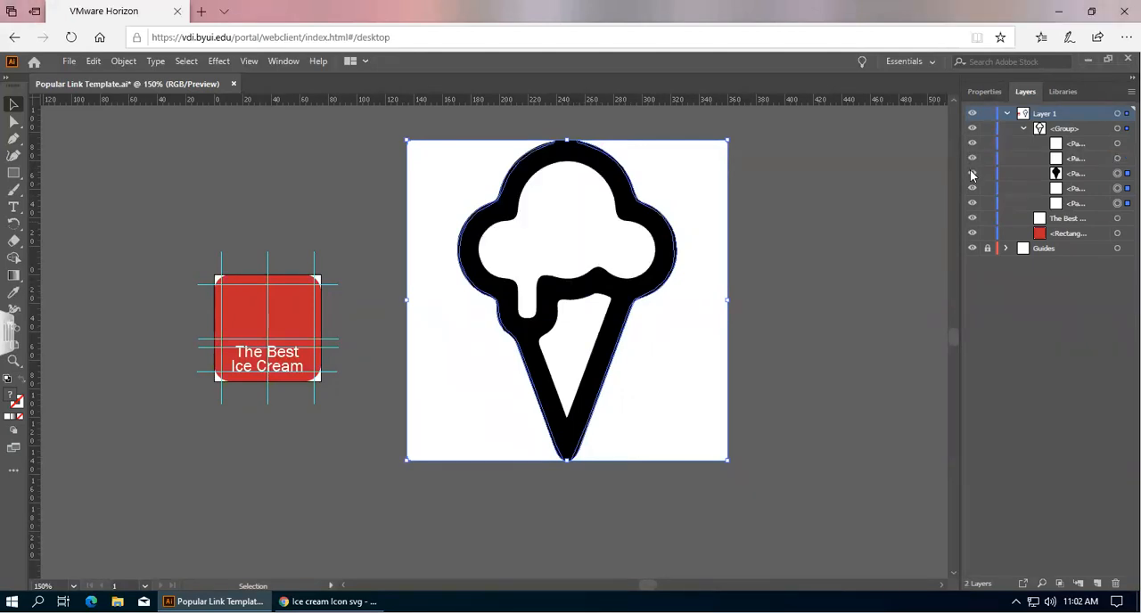
pyautogui.click(971, 174)
pyautogui.click(971, 174)
pyautogui.click(972, 188)
pyautogui.click(972, 188)
pyautogui.click(974, 204)
pyautogui.click(972, 204)
pyautogui.click(972, 188)
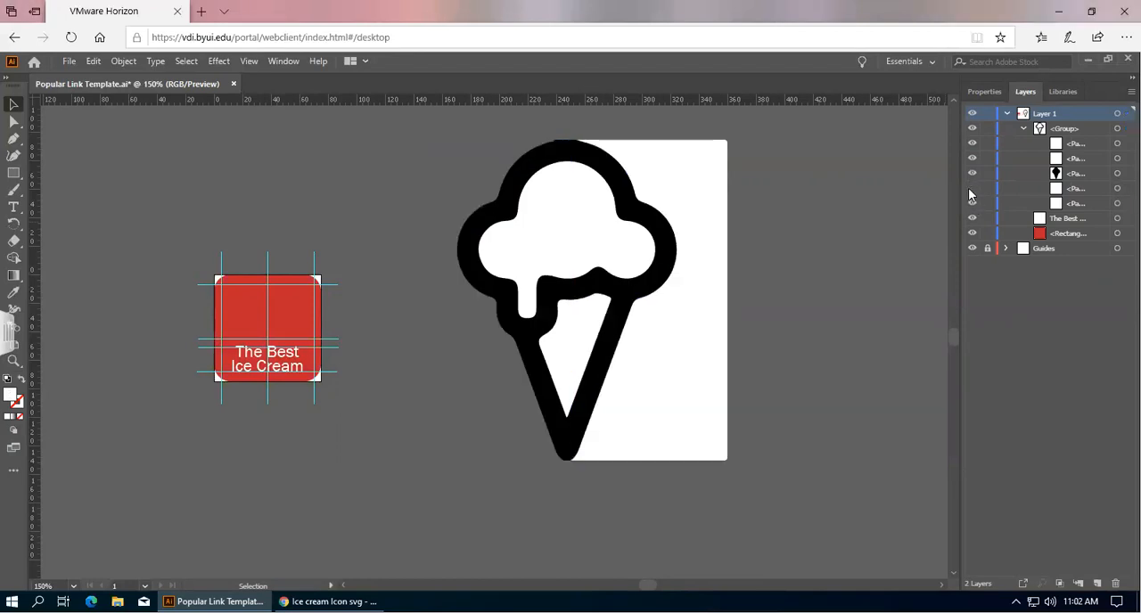
pyautogui.click(972, 188)
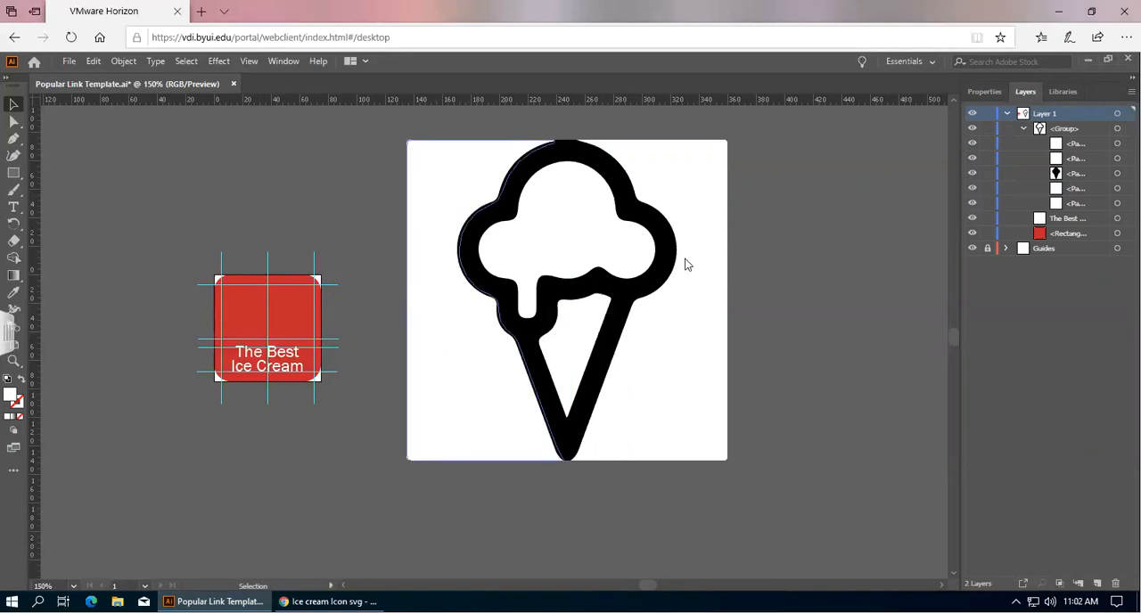
pyautogui.click(973, 189)
pyautogui.click(973, 189)
pyautogui.click(972, 188)
pyautogui.click(972, 188)
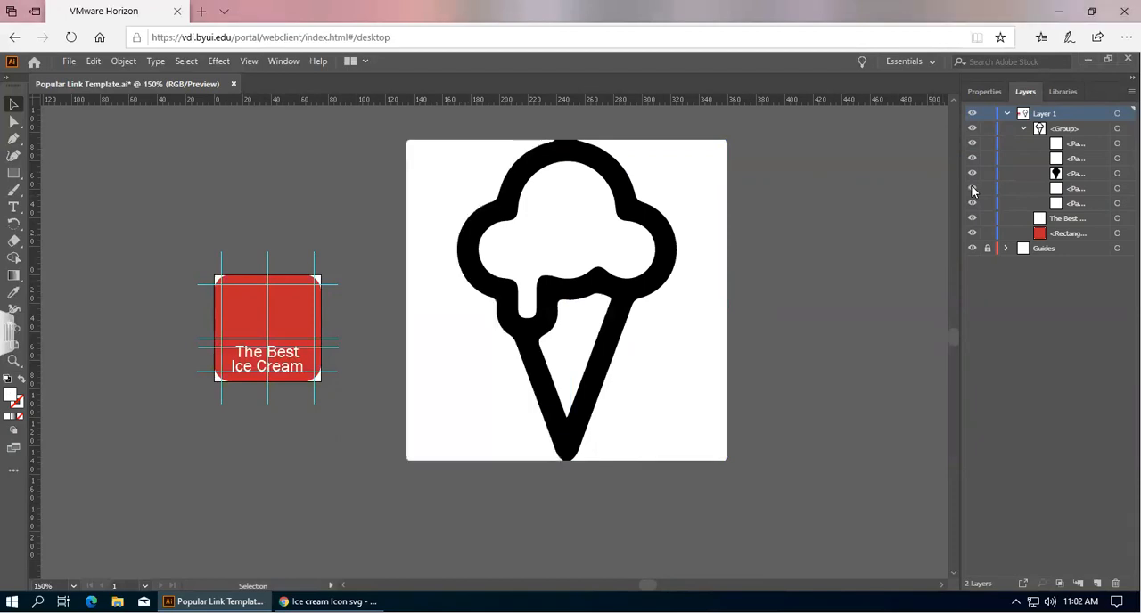
pyautogui.click(972, 188)
pyautogui.click(972, 188)
pyautogui.click(973, 188)
pyautogui.click(972, 188)
# Select the white background path covering the left half of the traced graphic and delete it.
pyautogui.click(1119, 190)
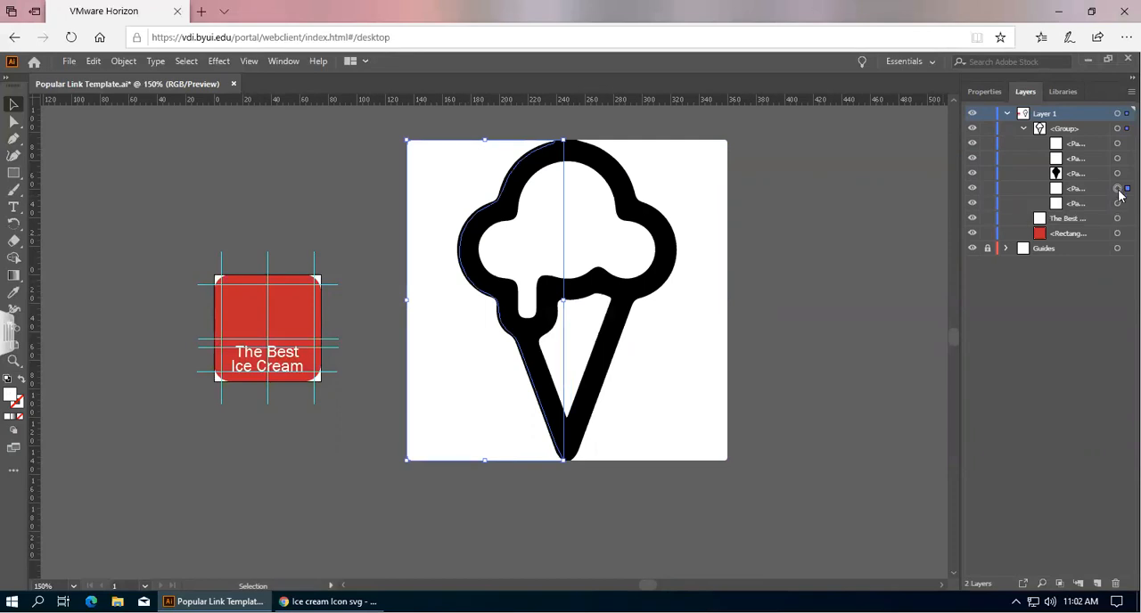
pyautogui.press('Delete')
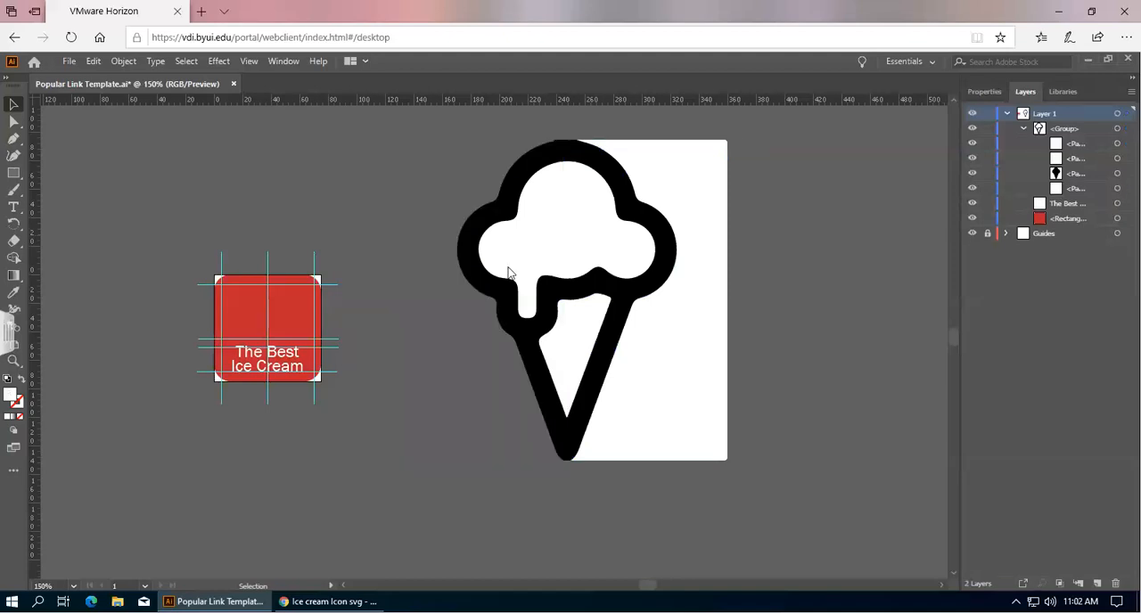
# Select the remaining white background path on the right half of the traced graphic and delete it.
pyautogui.click(973, 189)
pyautogui.click(973, 189)
pyautogui.click(972, 189)
pyautogui.click(972, 189)
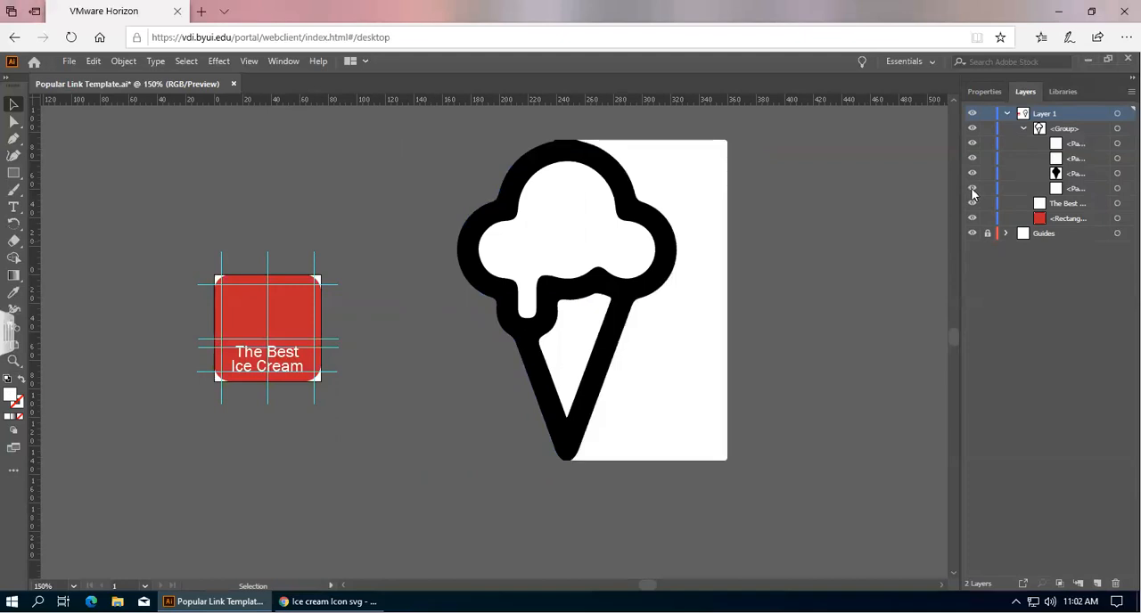
pyautogui.click(1117, 189)
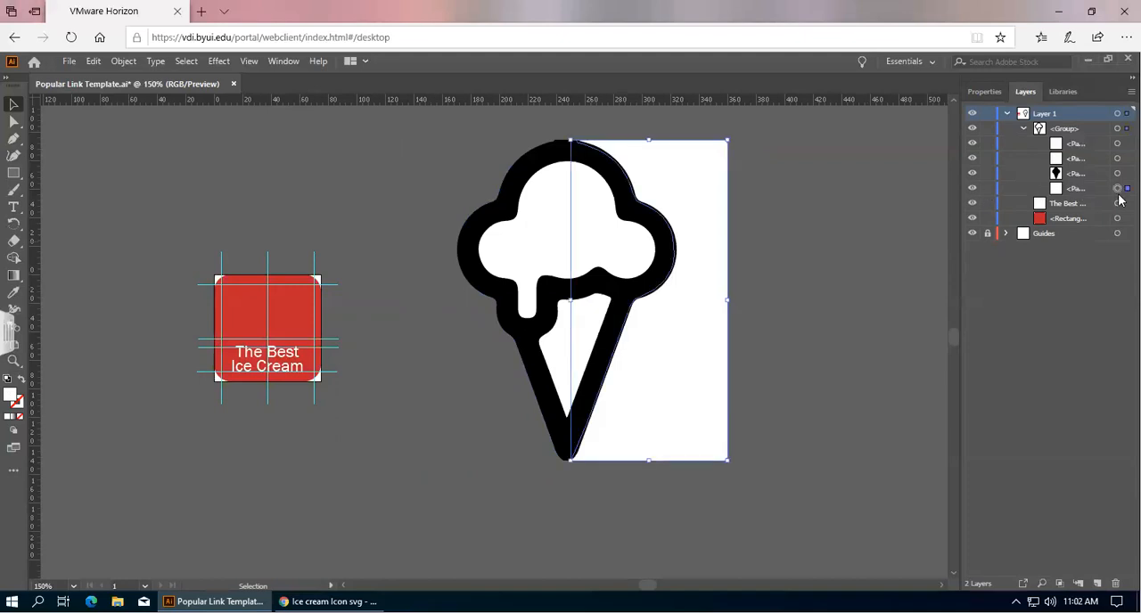
pyautogui.press('Delete')
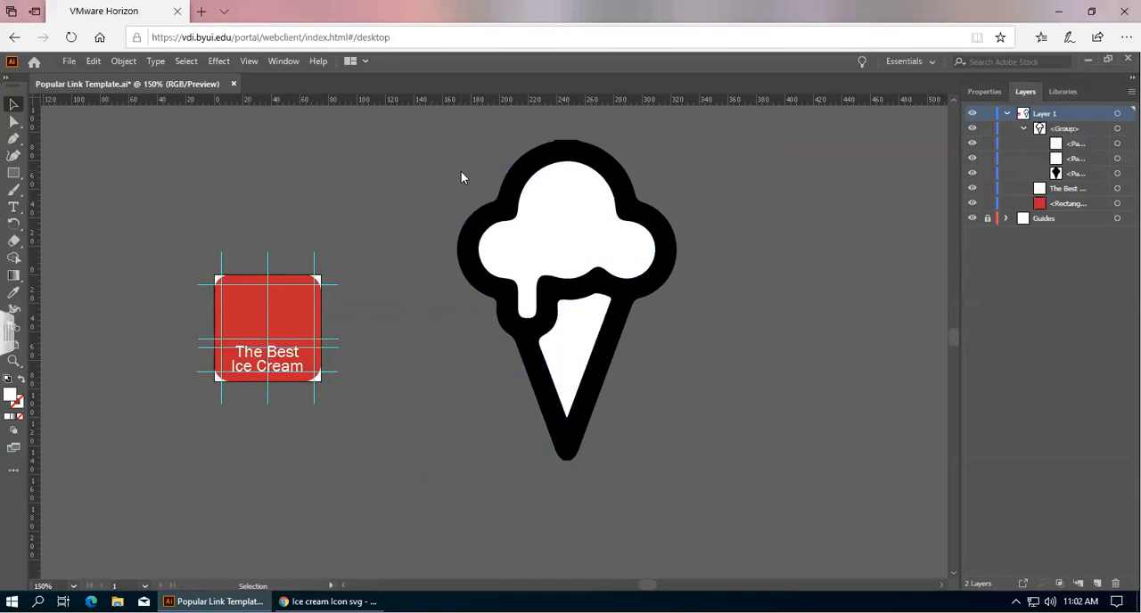
# Toggle the visibility of the remaining paths in the group to check which shape each one is.
pyautogui.click(972, 144)
pyautogui.click(972, 143)
pyautogui.click(972, 158)
pyautogui.click(973, 158)
pyautogui.click(973, 173)
pyautogui.click(972, 173)
pyautogui.click(973, 173)
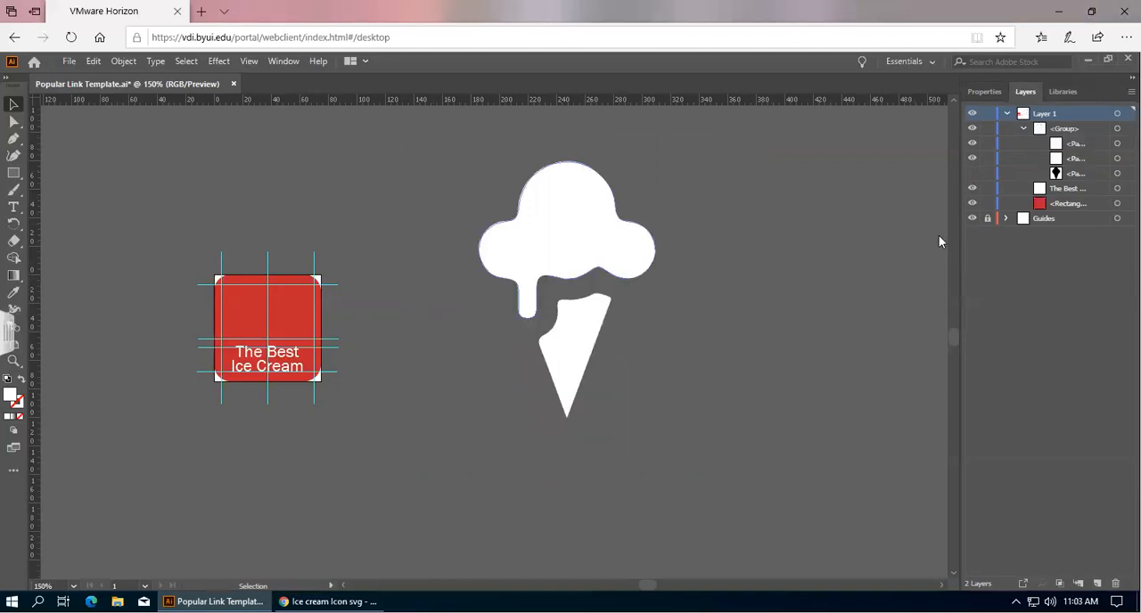
pyautogui.click(973, 173)
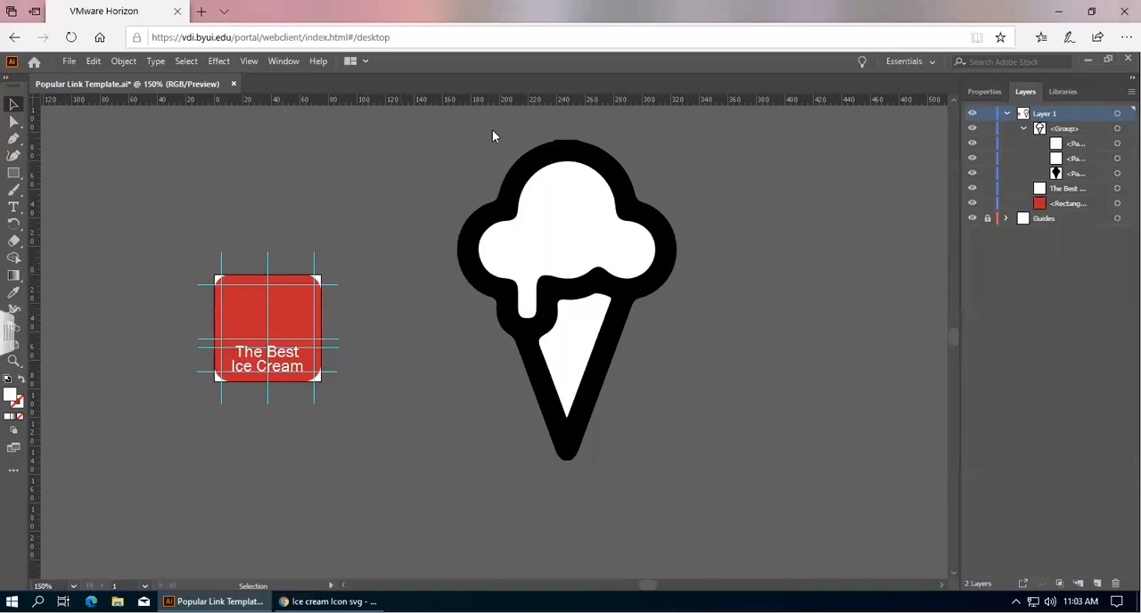
# Select the whole ice cream group and set its fill to white.
pyautogui.click(985, 93)
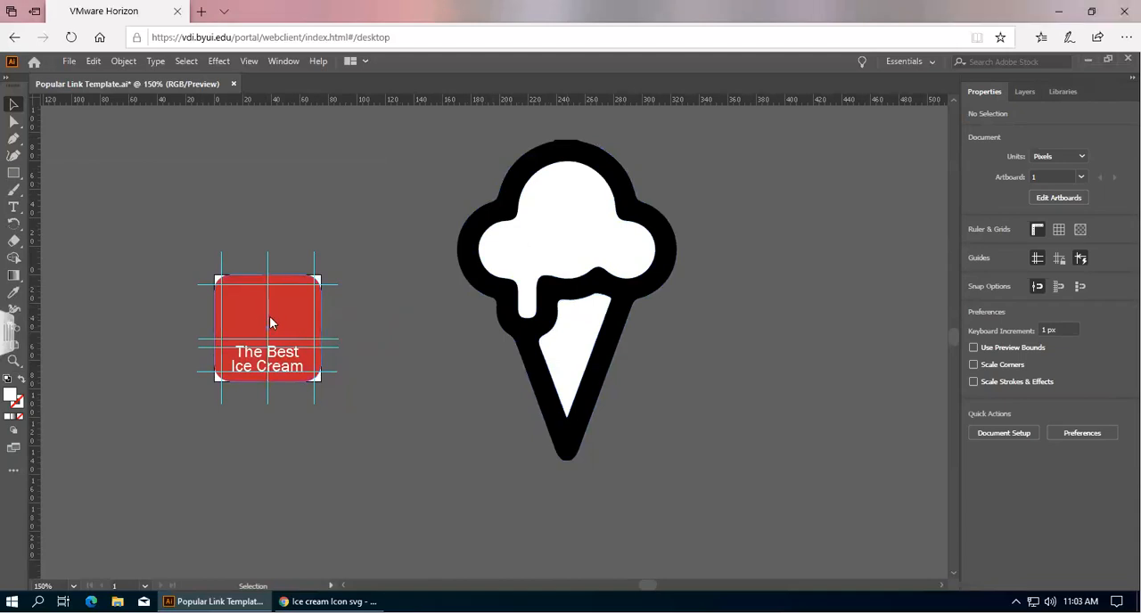
pyautogui.click(588, 161)
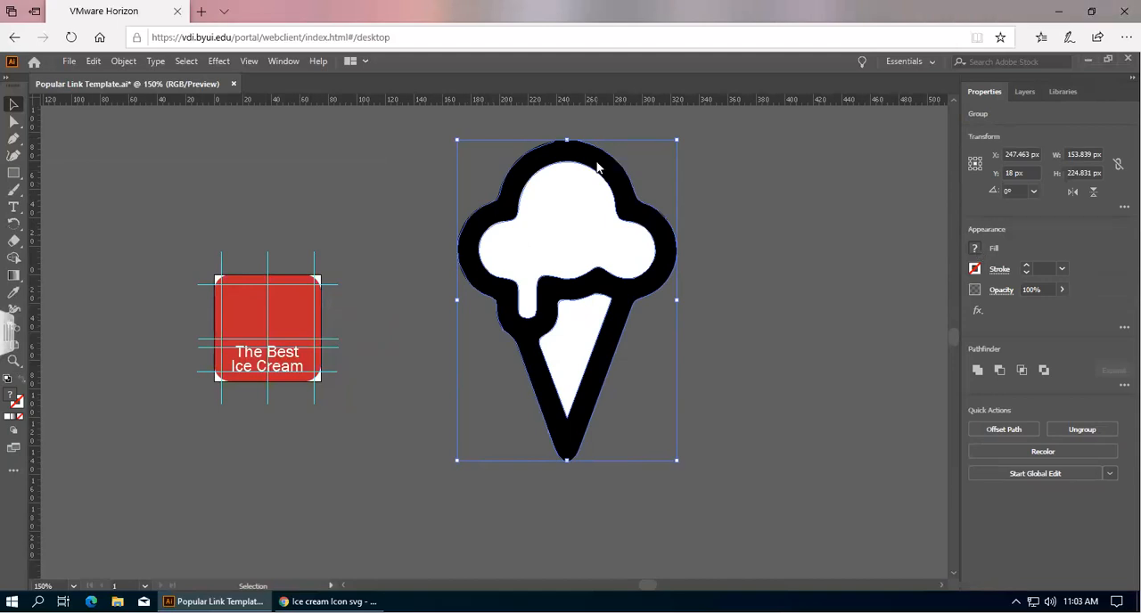
pyautogui.click(975, 249)
pyautogui.click(839, 300)
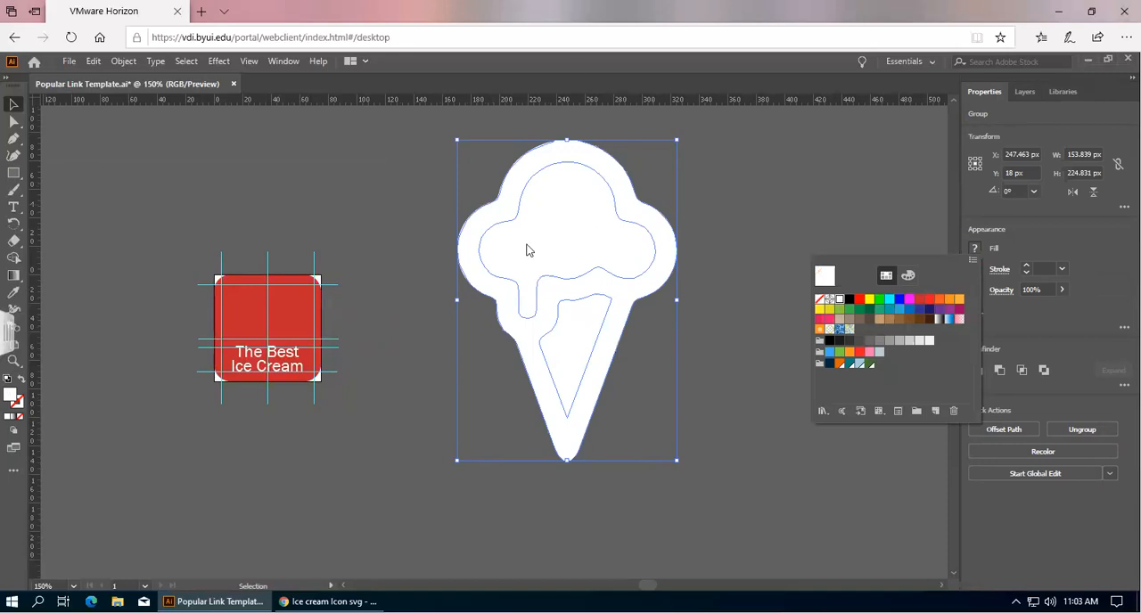
pyautogui.click(550, 223)
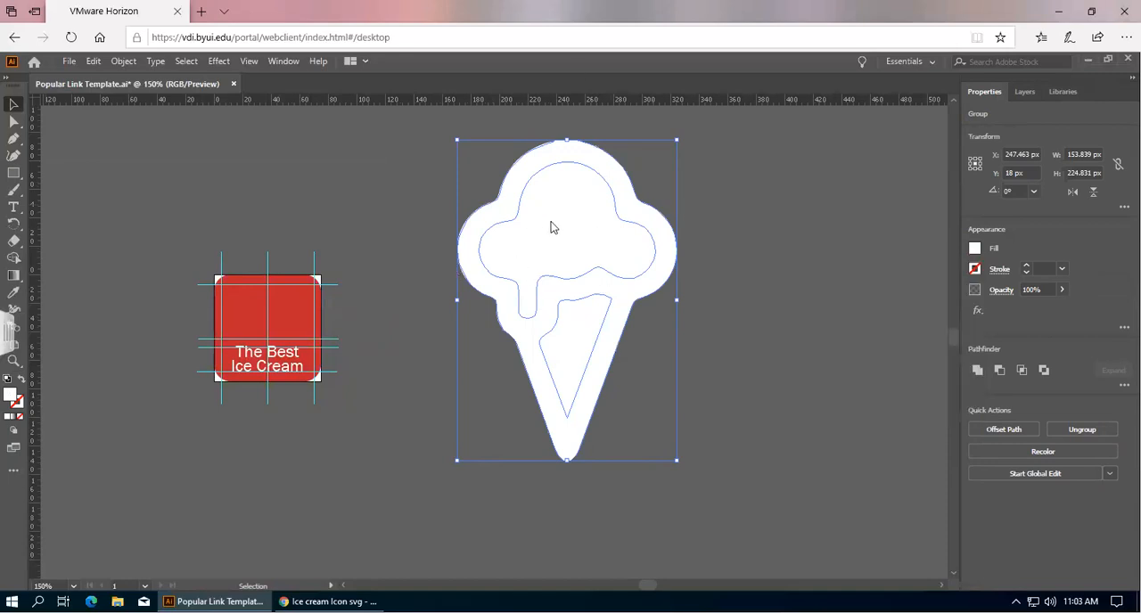
# Enter the group, select the inner scoop shape and fill it with red (R 193 G 39 B 45).
pyautogui.doubleClick(560, 230)
pyautogui.click(560, 230)
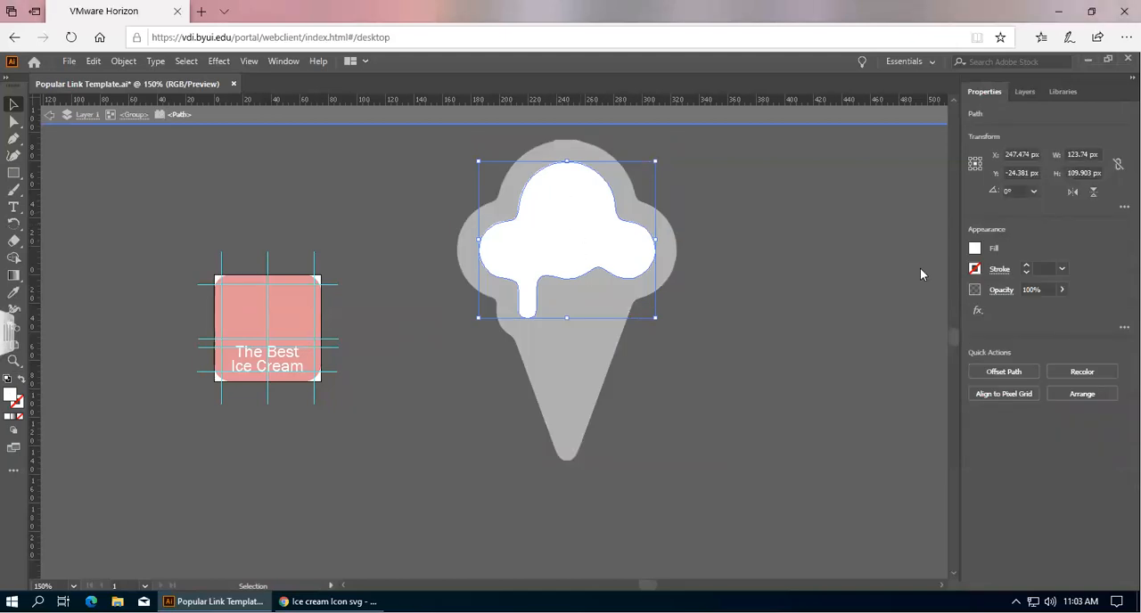
pyautogui.click(975, 250)
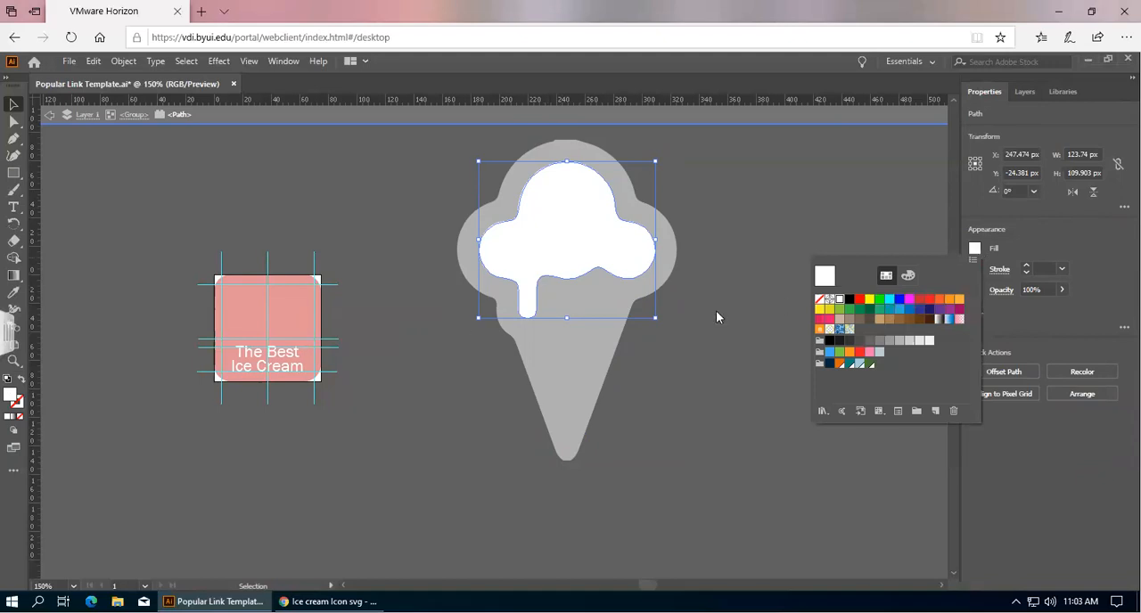
pyautogui.click(921, 302)
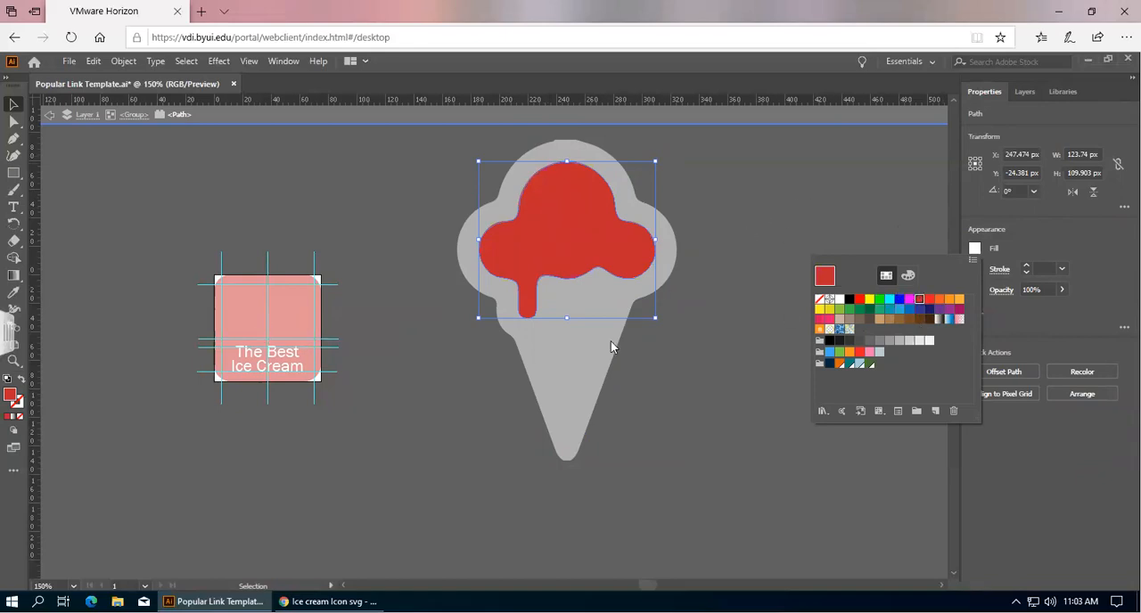
# Select the inner cone shape, fill it with the same red, and exit the group.
pyautogui.click(581, 360)
pyautogui.doubleClick(569, 359)
pyautogui.click(565, 355)
pyautogui.doubleClick(566, 359)
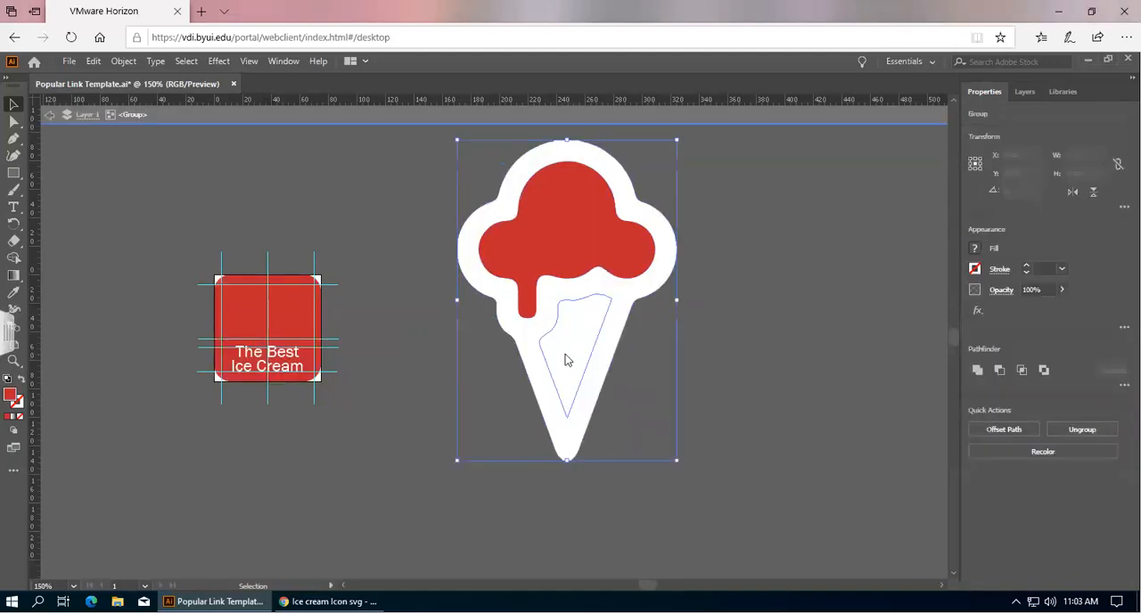
pyautogui.click(975, 249)
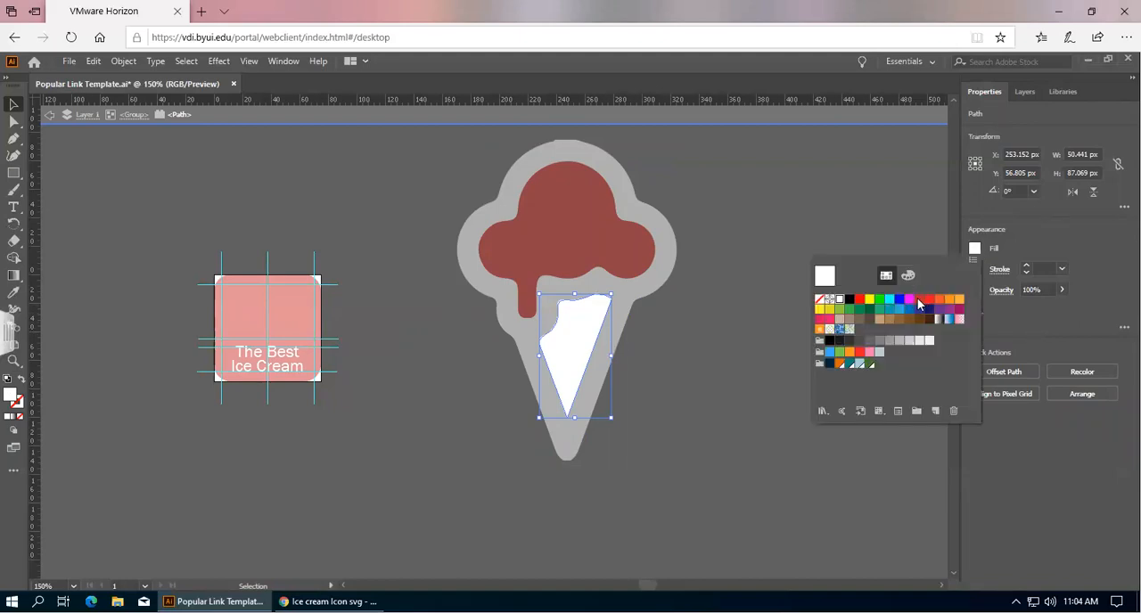
pyautogui.click(919, 303)
pyautogui.doubleClick(692, 319)
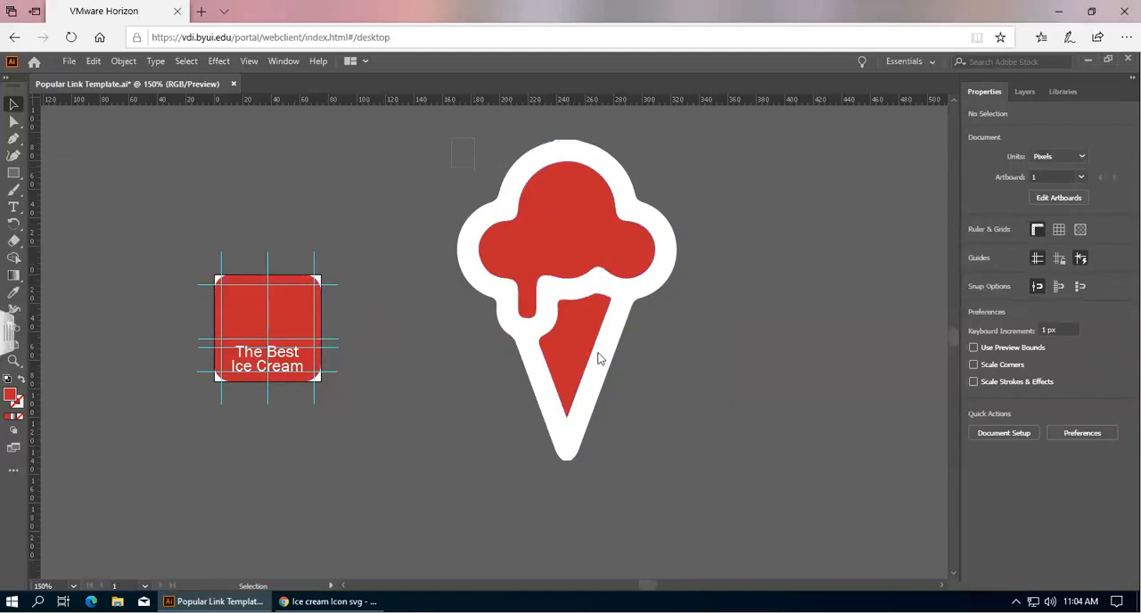
# Scale the ice cream graphic down to about 32 × 58 px and move it beside the red icon.
pyautogui.click(629, 403)
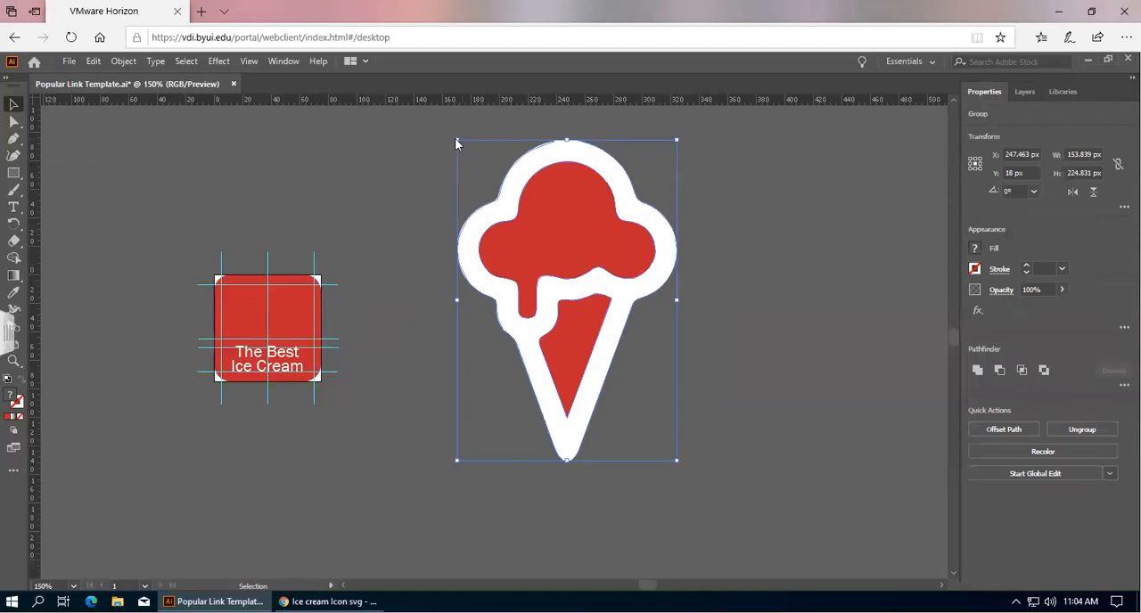
pyautogui.moveTo(678, 141); pyautogui.dragTo(493, 398)
pyautogui.moveTo(489, 436); pyautogui.dragTo(388, 337)
pyautogui.press('a')
pyautogui.hscroll(-1, 440, 345)
pyautogui.hscroll(-6, 440, 349)
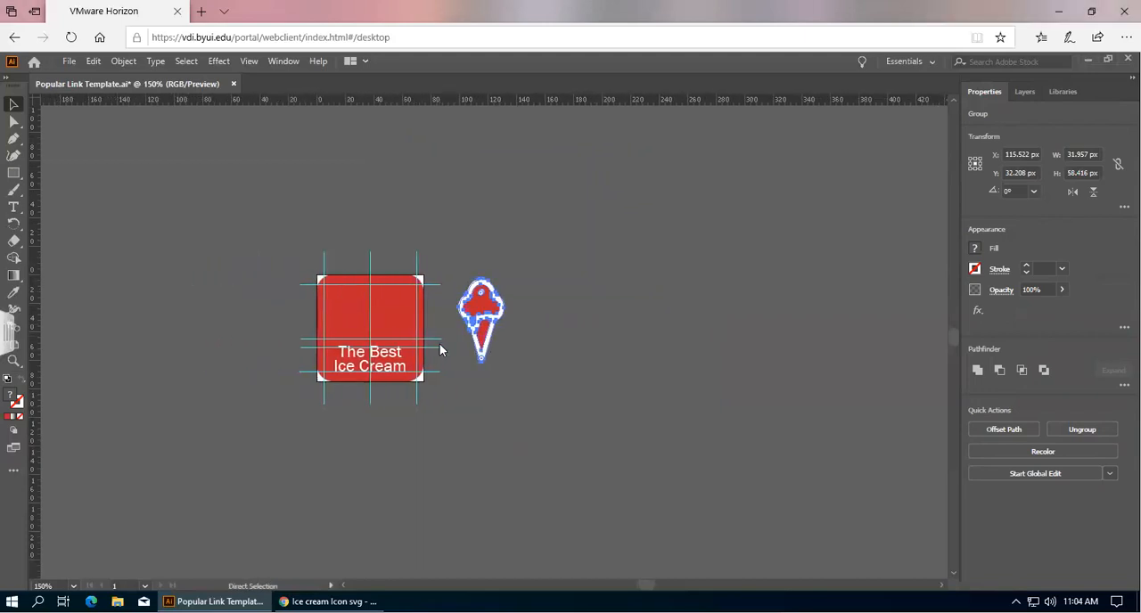
pyautogui.press('v')
pyautogui.scroll(3, 501, 337)
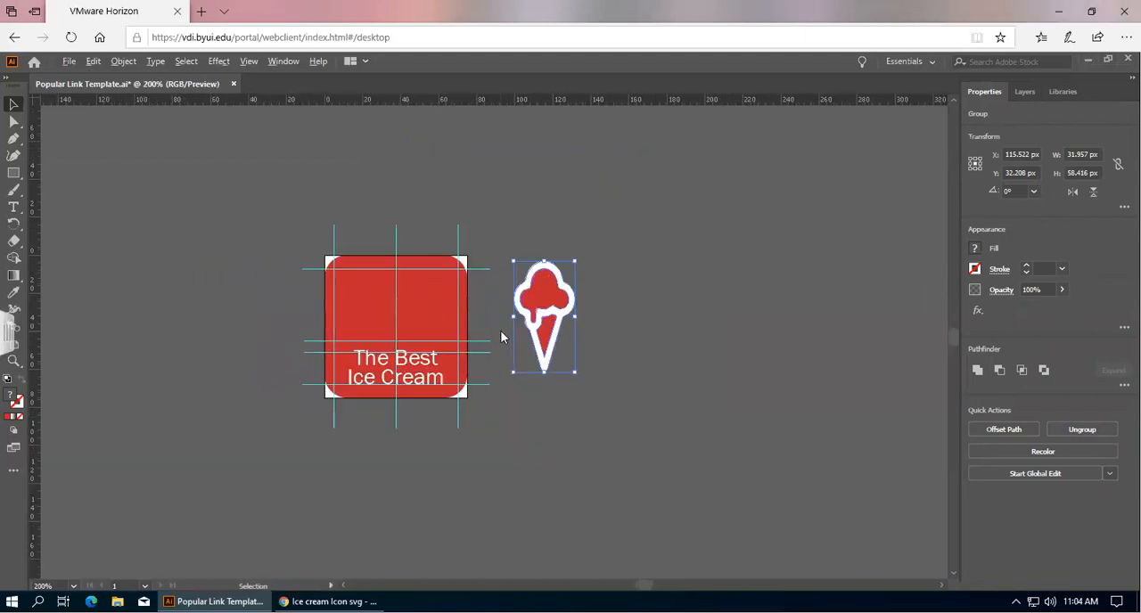
pyautogui.hscroll(-4, 585, 355)
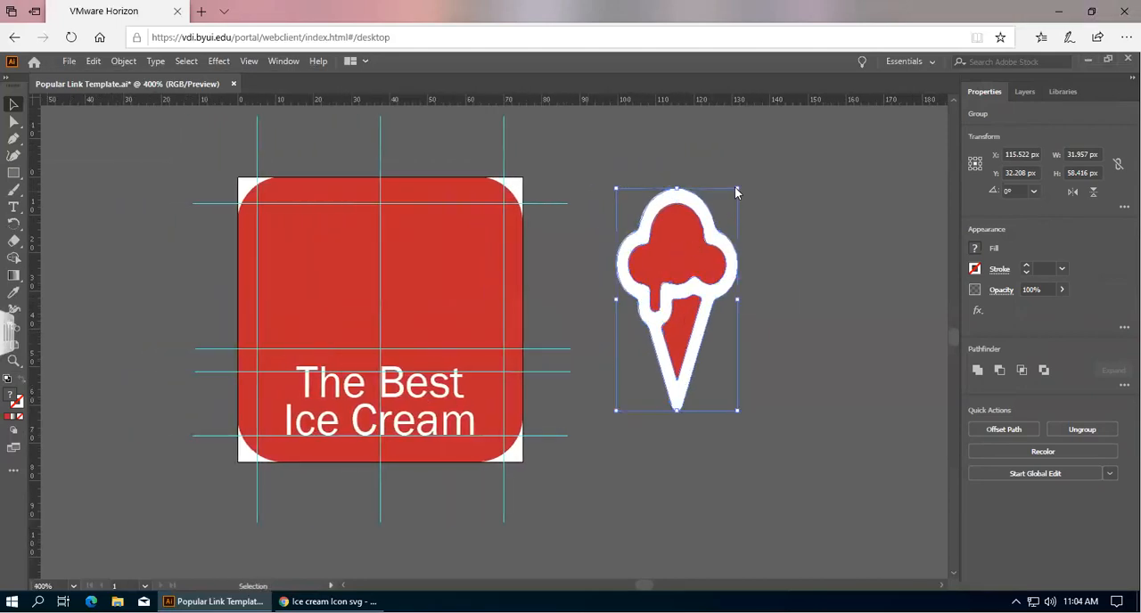
# Resize the ice cream graphic to about 25 × 39 px and place it above the text inside the red icon.
pyautogui.moveTo(739, 188); pyautogui.dragTo(711, 285)
pyautogui.moveTo(666, 318); pyautogui.dragTo(378, 267)
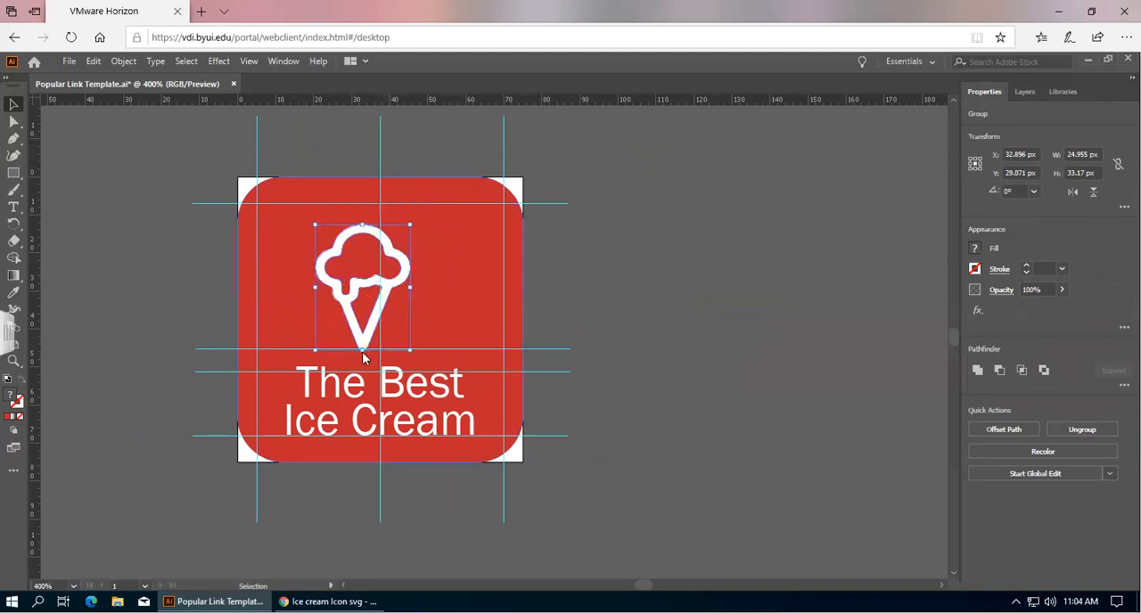
pyautogui.moveTo(363, 227); pyautogui.dragTo(363, 212)
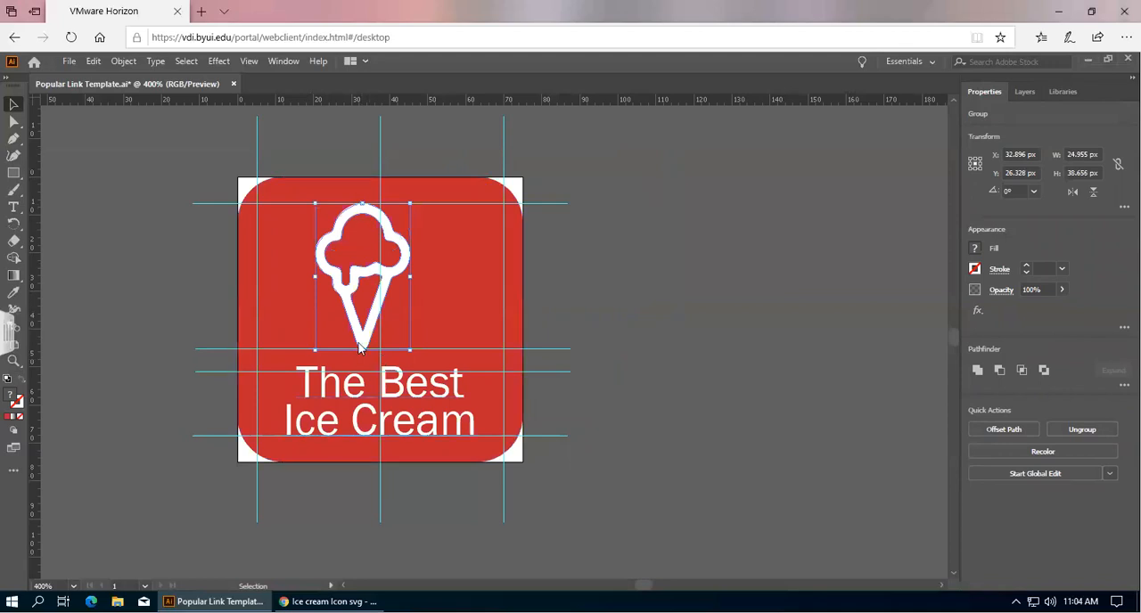
pyautogui.click(640, 249)
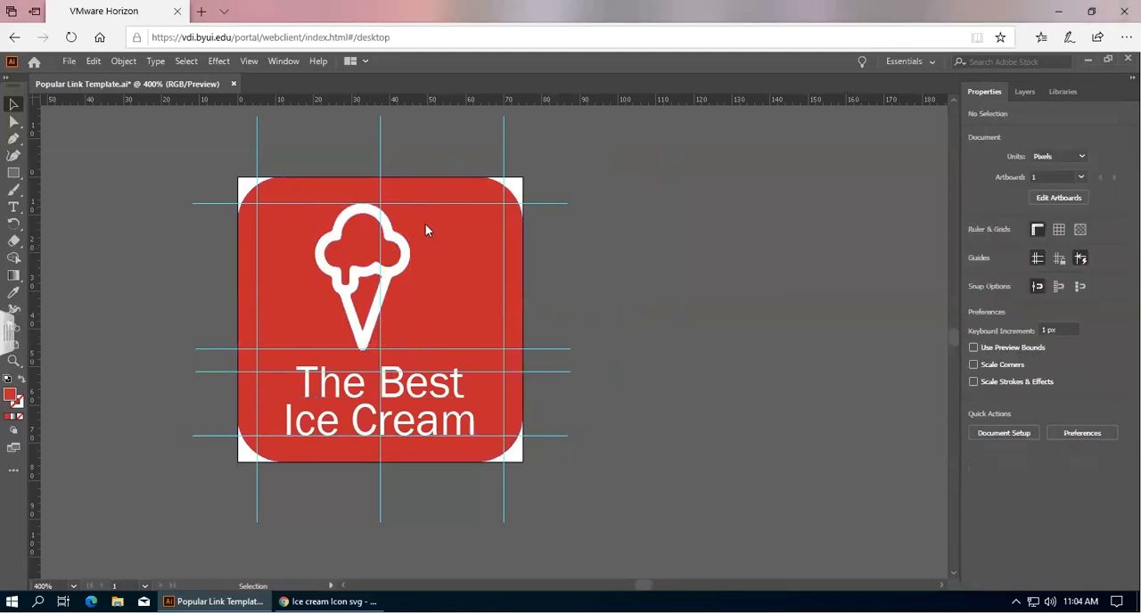
# Widen the ice cream graphic to about 29 px.
pyautogui.click(368, 357)
pyautogui.moveTo(358, 353); pyautogui.dragTo(364, 353)
pyautogui.click(595, 304)
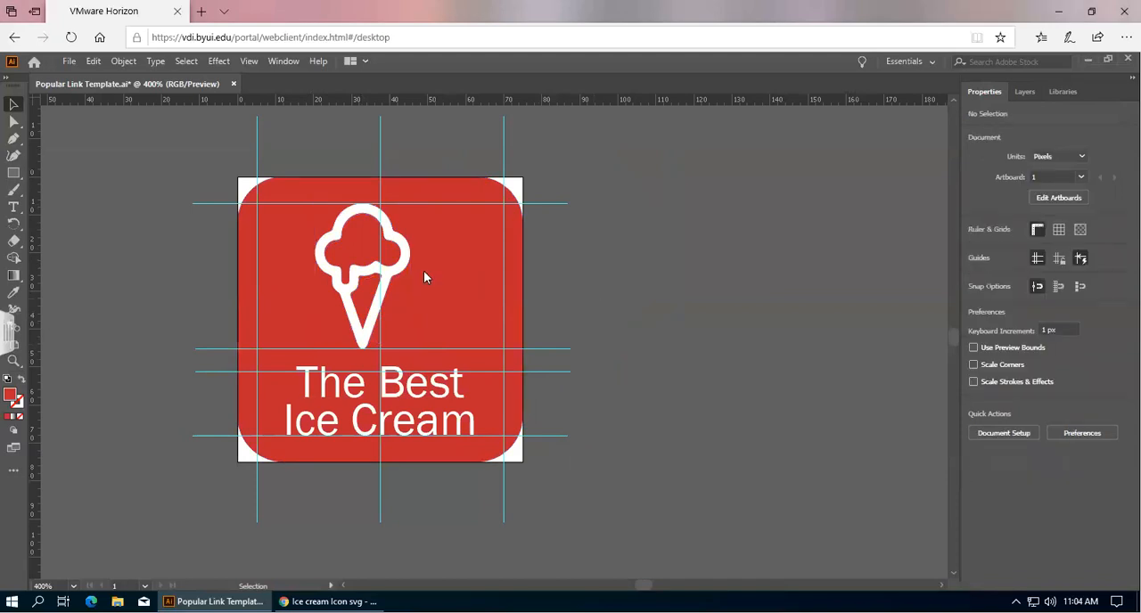
pyautogui.click(403, 269)
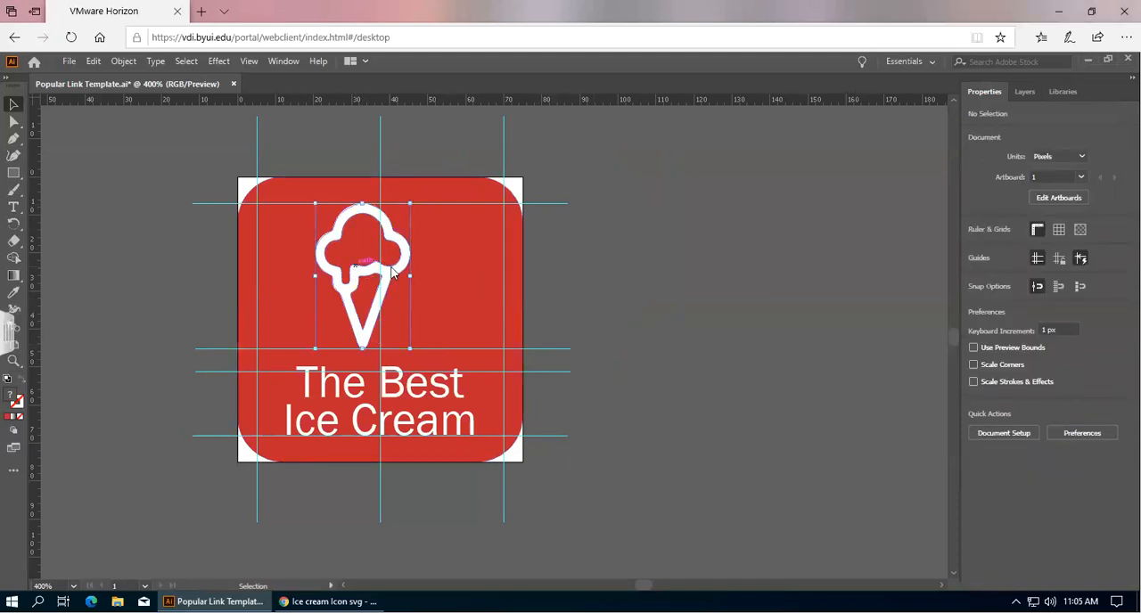
pyautogui.moveTo(418, 281)
pyautogui.mouseDown()
pyautogui.moveTo(439, 288)
pyautogui.moveTo(426, 272)
pyautogui.mouseUp()
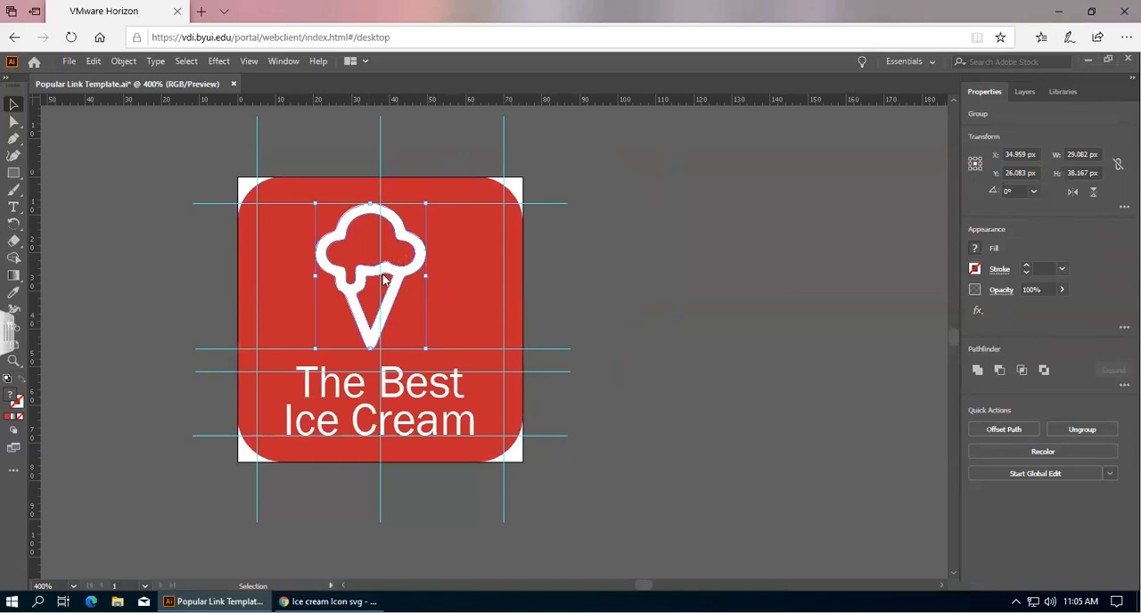
# Move the ice cream graphic so it is centered on the icon's vertical middle guide.
pyautogui.moveTo(393, 271); pyautogui.dragTo(402, 269)
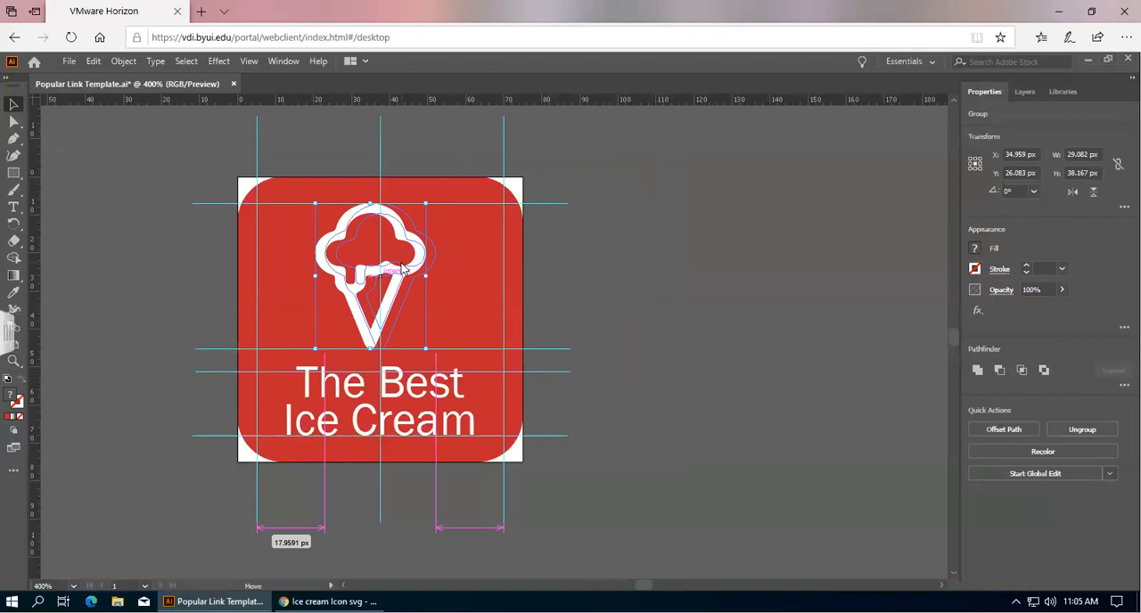
pyautogui.moveTo(402, 269); pyautogui.dragTo(403, 270)
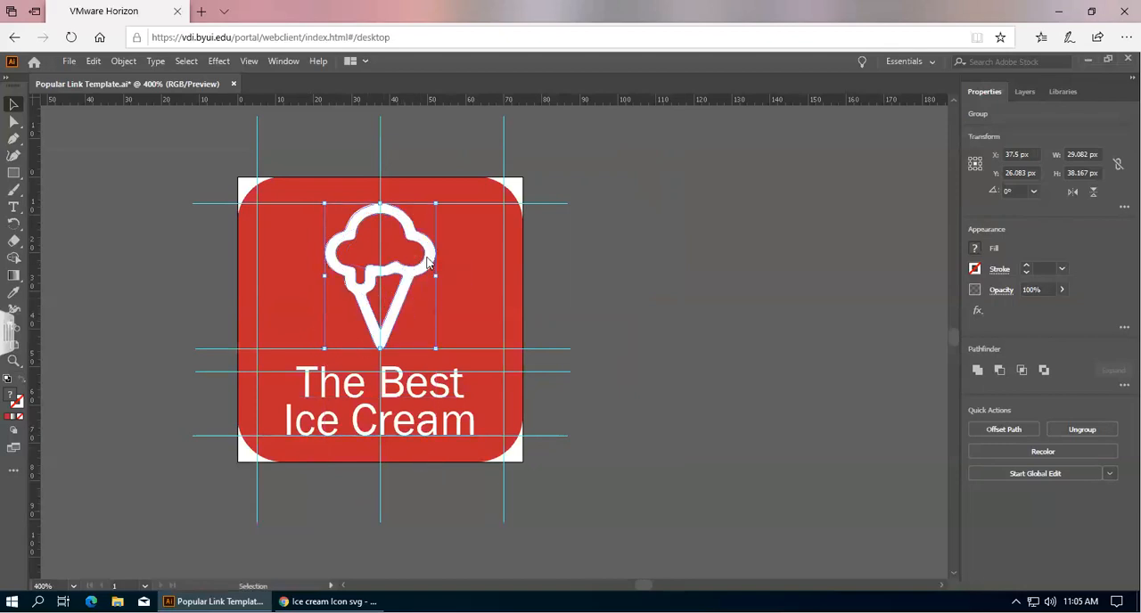
pyautogui.click(689, 271)
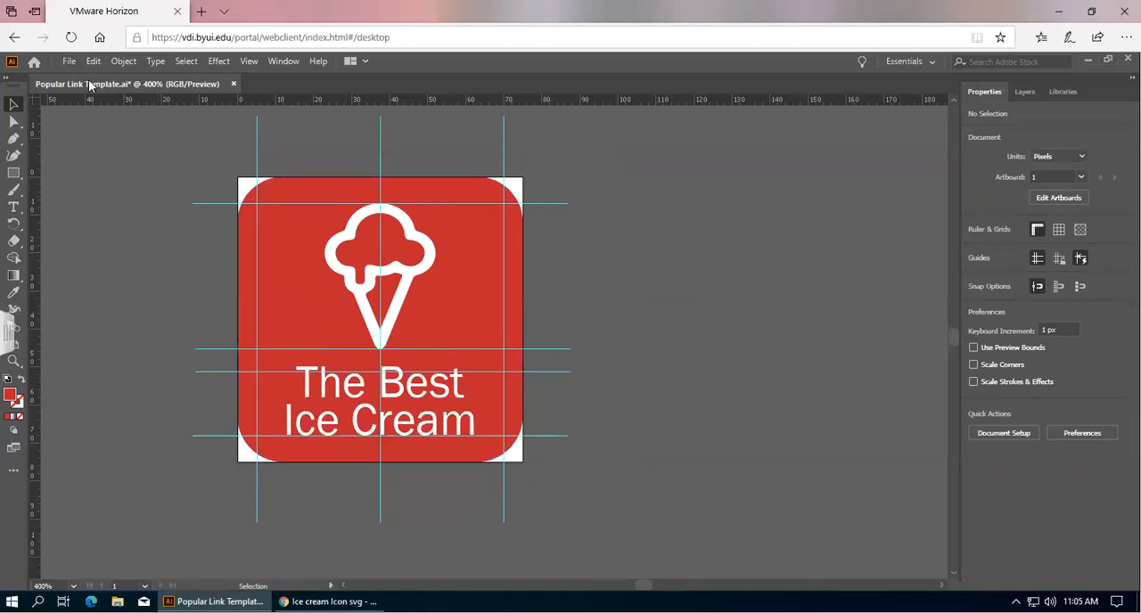
# Save the document as 'Ice Cream Test' in Illustrator format, accepting the default Illustrator options.
pyautogui.click(68, 63)
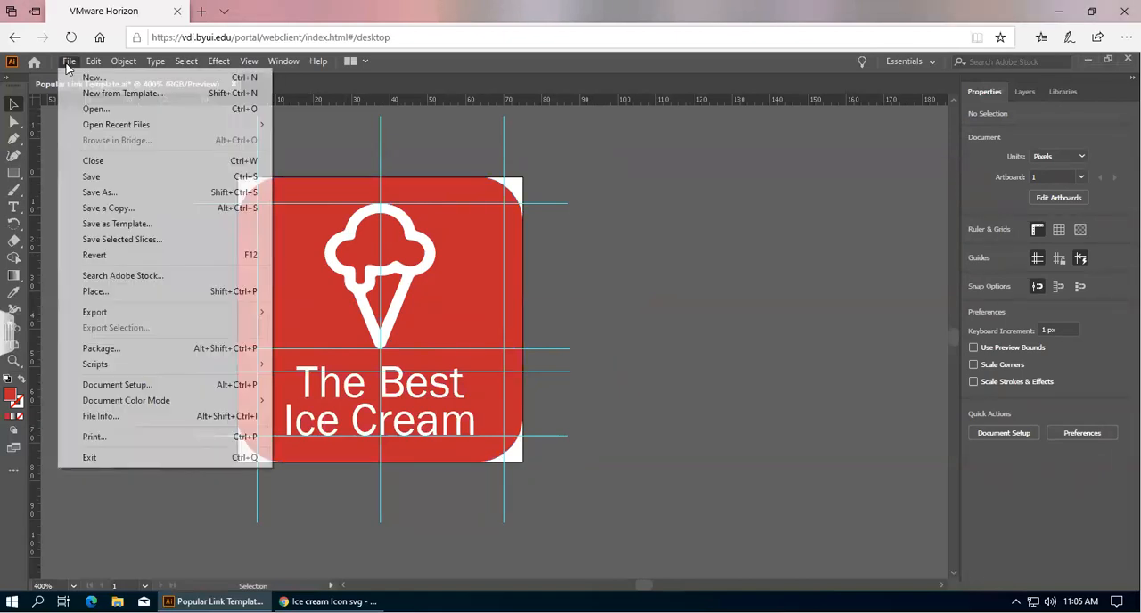
pyautogui.click(107, 193)
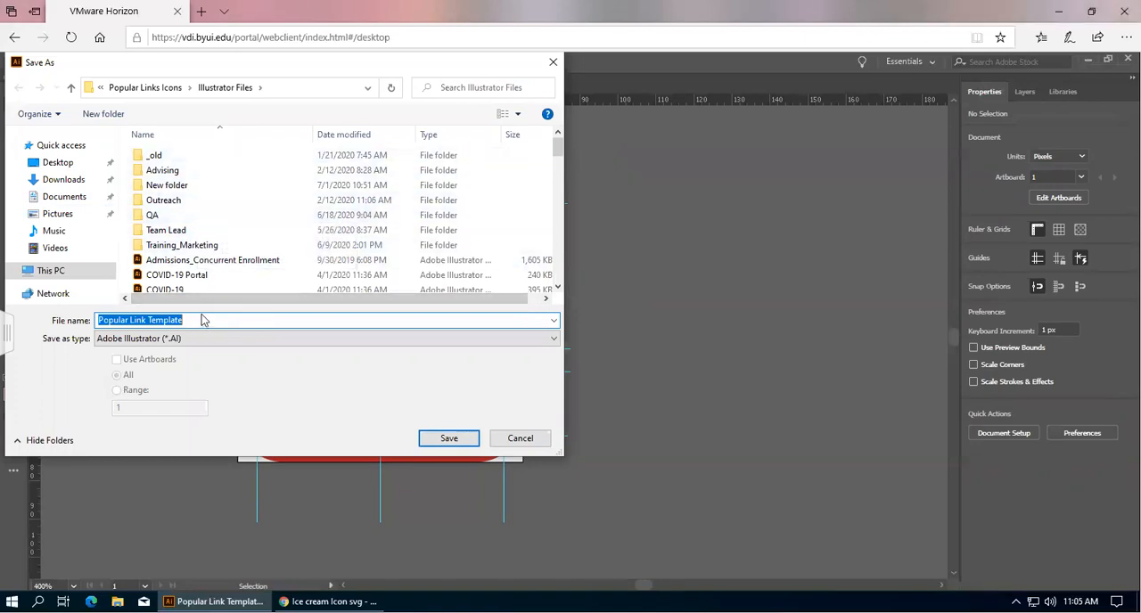
pyautogui.press('BackSpace')
pyautogui.write('Ic')
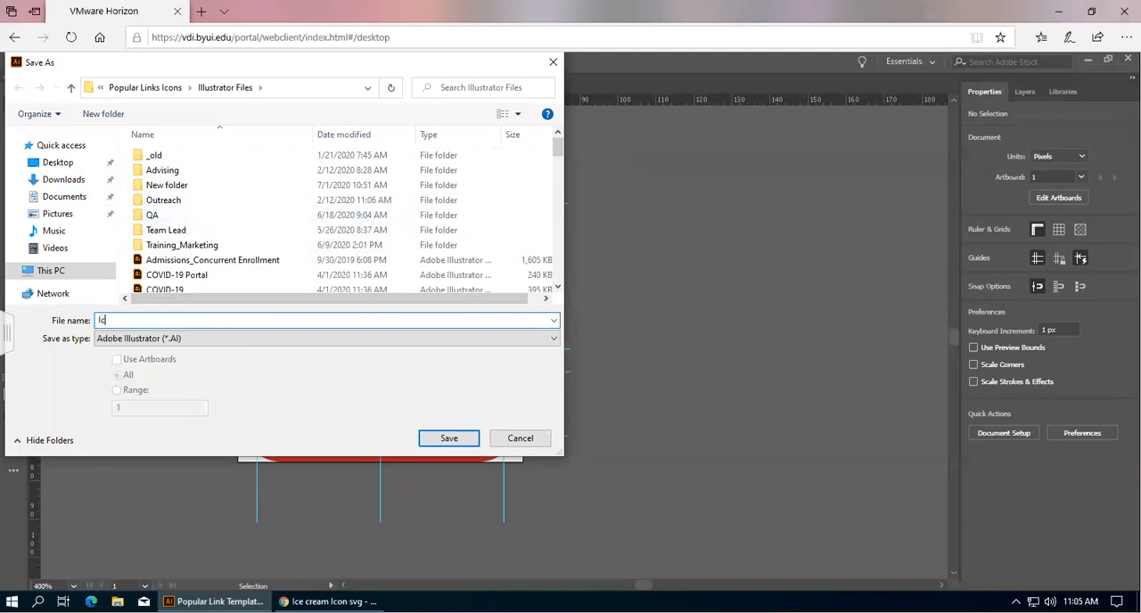
pyautogui.write('e Ceam Test')
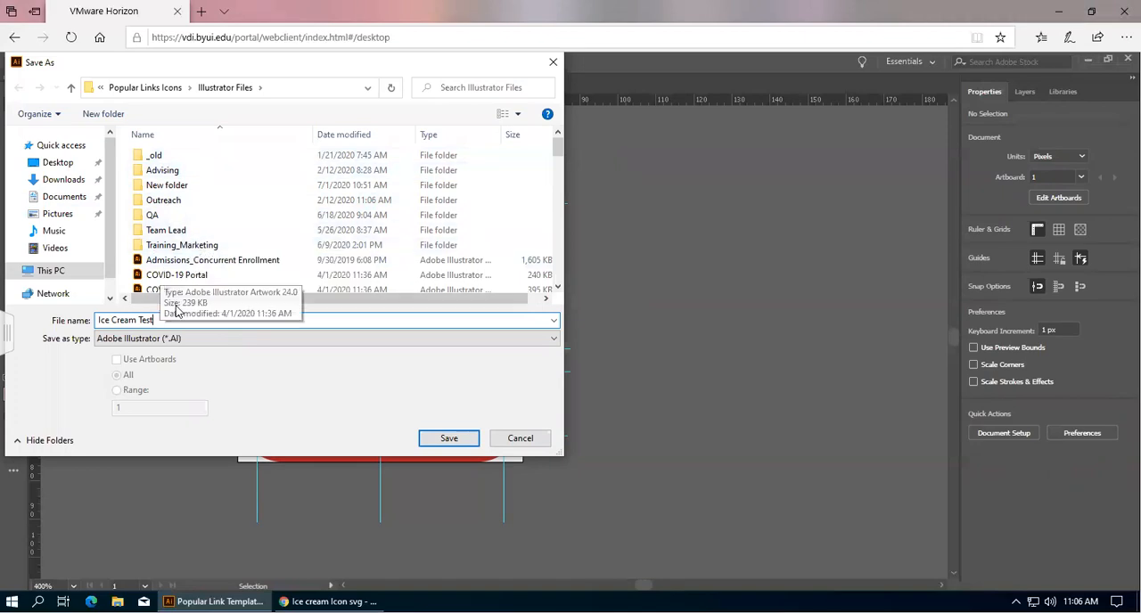
pyautogui.click(447, 438)
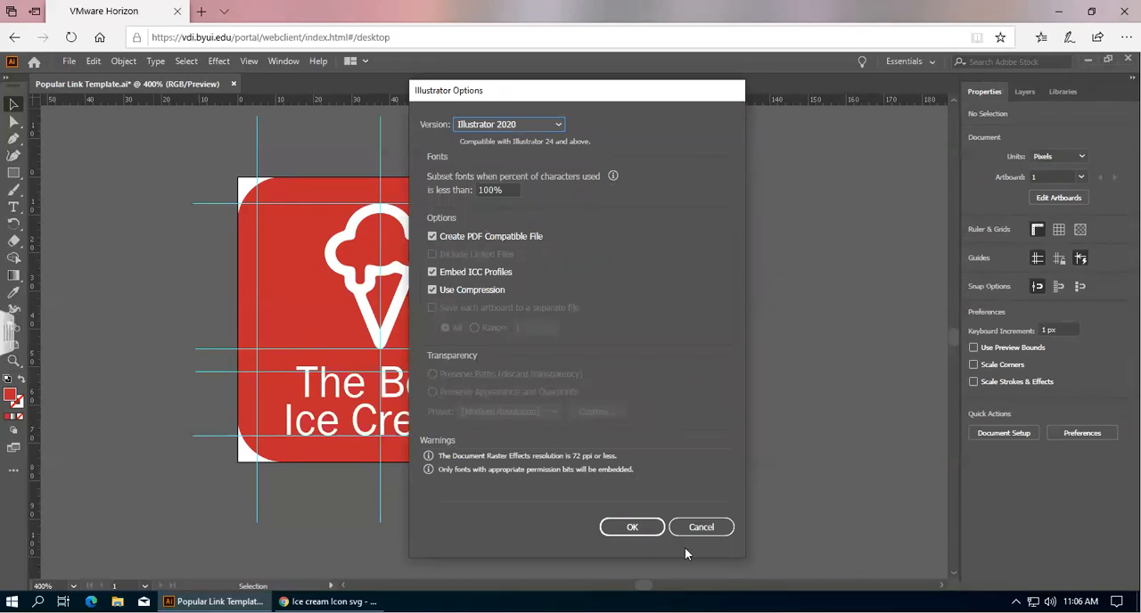
pyautogui.click(632, 528)
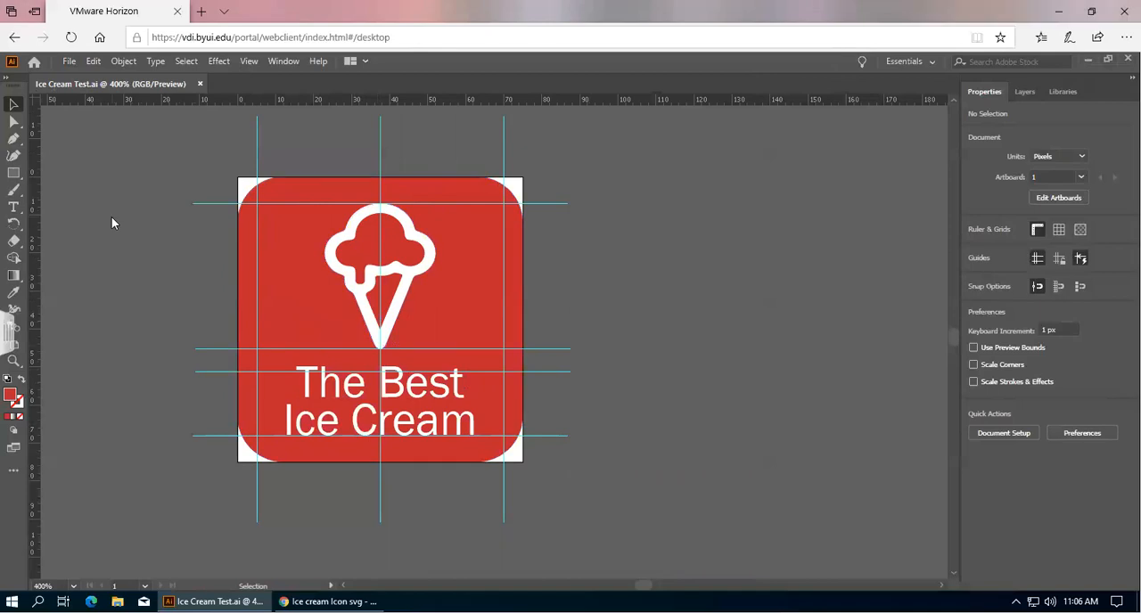
# Open Export for Screens and set the export location to T:\BSC Reports\TDNext Homepage\Popular Links Icons.
pyautogui.click(69, 62)
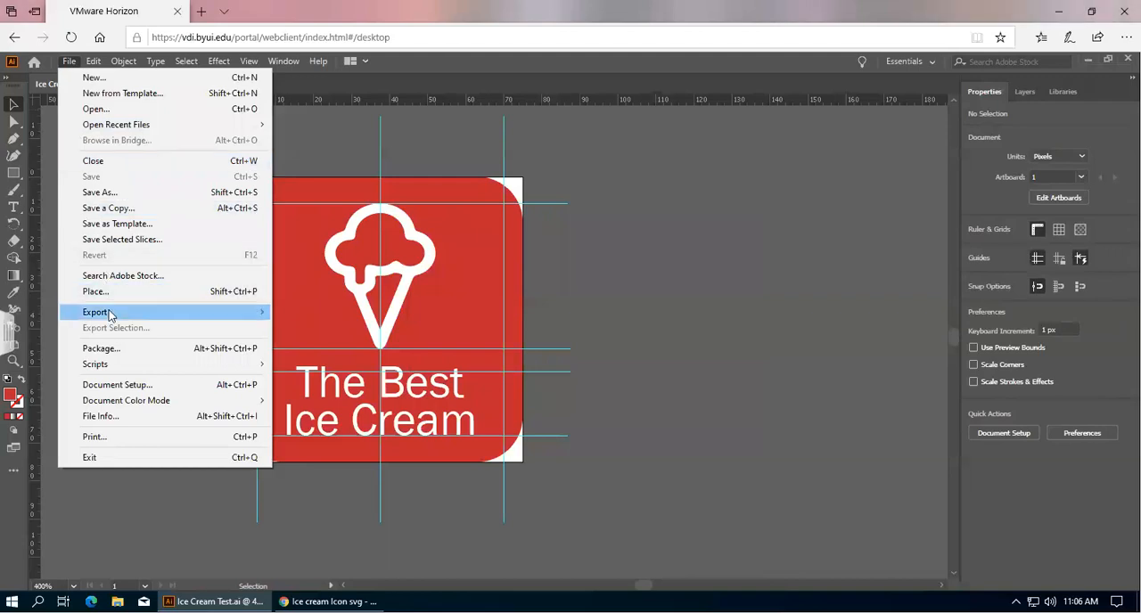
pyautogui.moveTo(110, 313)
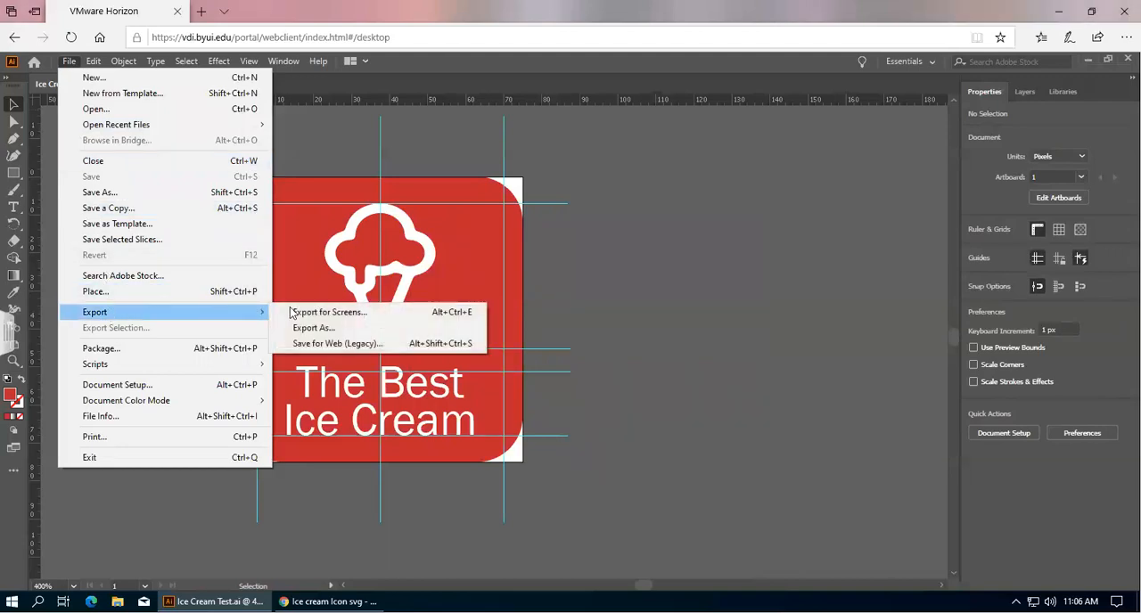
pyautogui.click(319, 313)
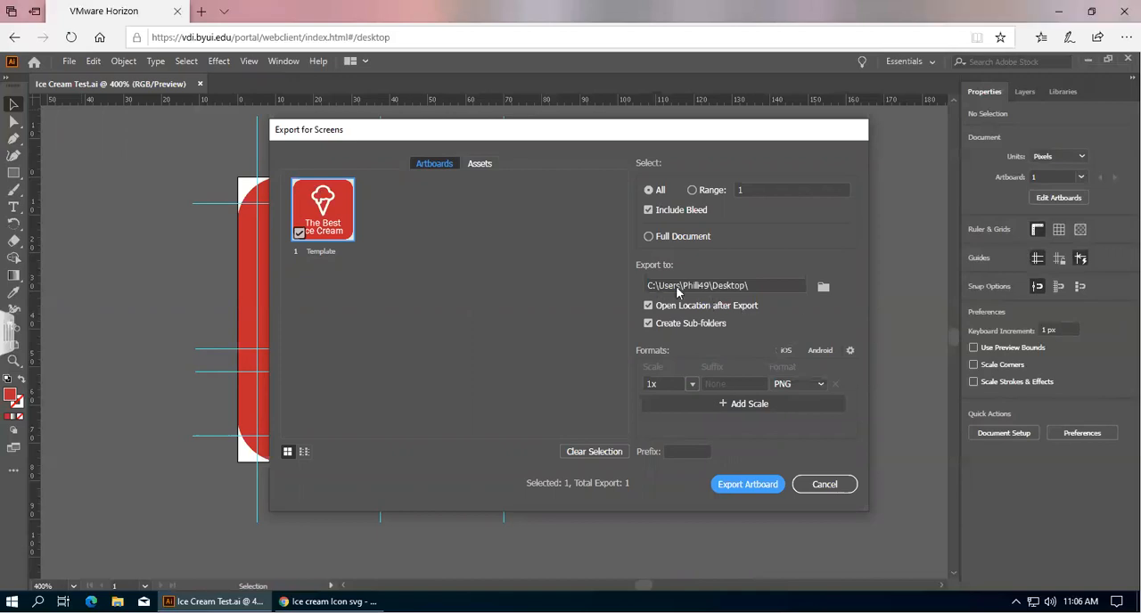
pyautogui.click(823, 286)
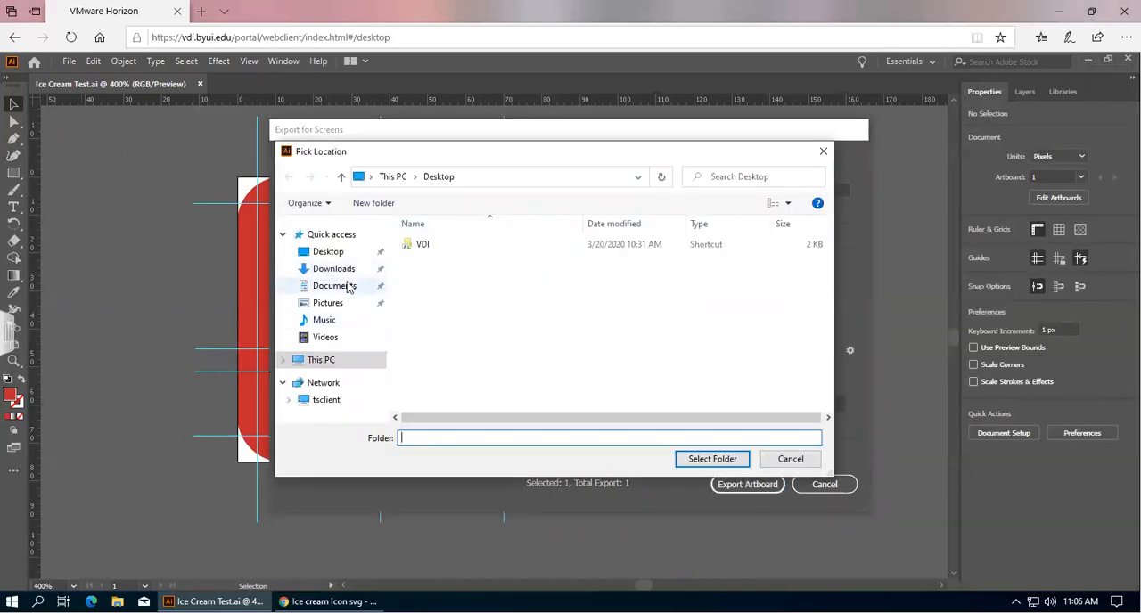
pyautogui.click(326, 380)
pyautogui.click(328, 359)
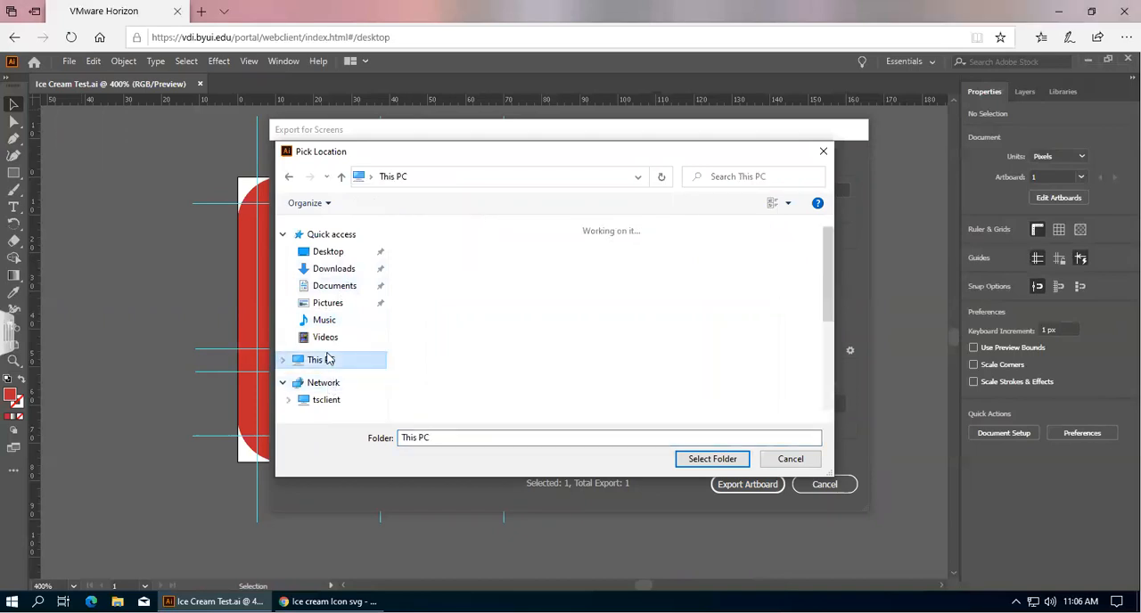
pyautogui.scroll(-5, 486, 295)
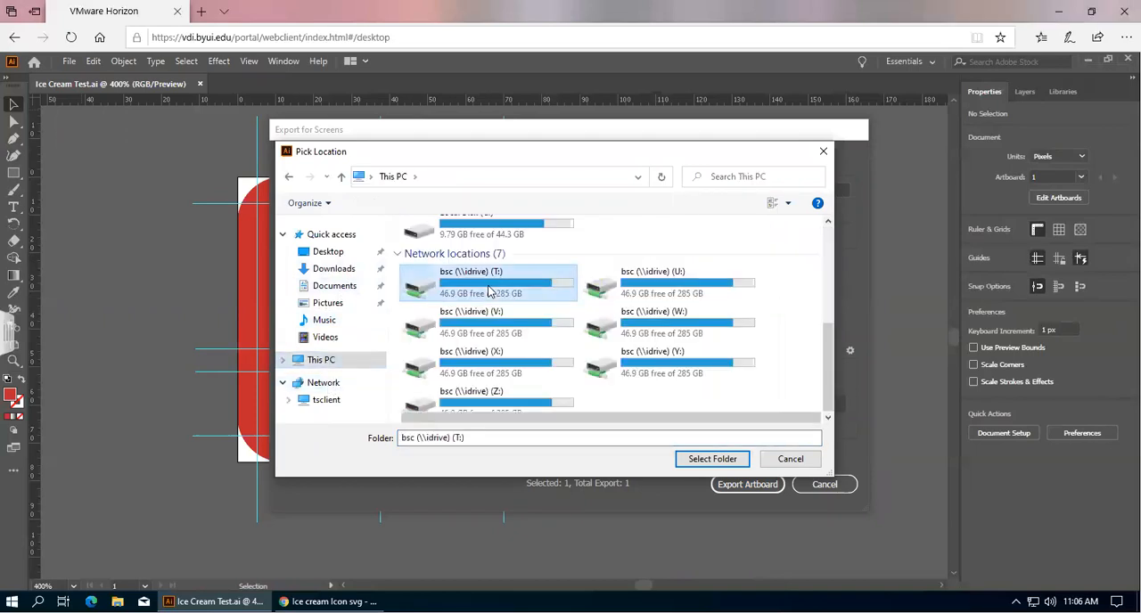
pyautogui.doubleClick(488, 293)
pyautogui.doubleClick(470, 273)
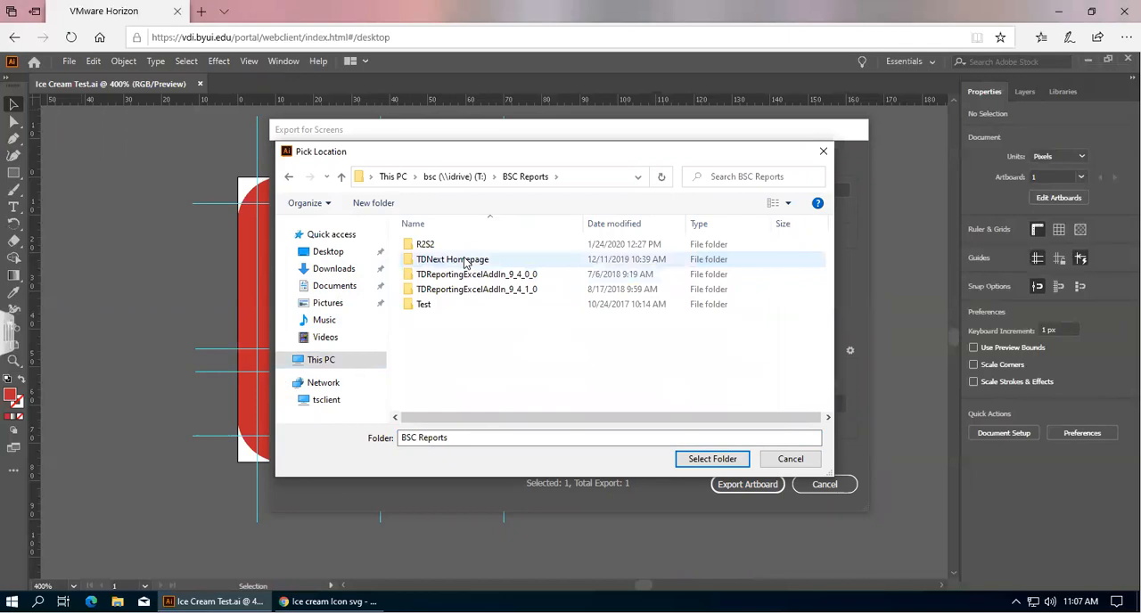
pyautogui.doubleClick(466, 261)
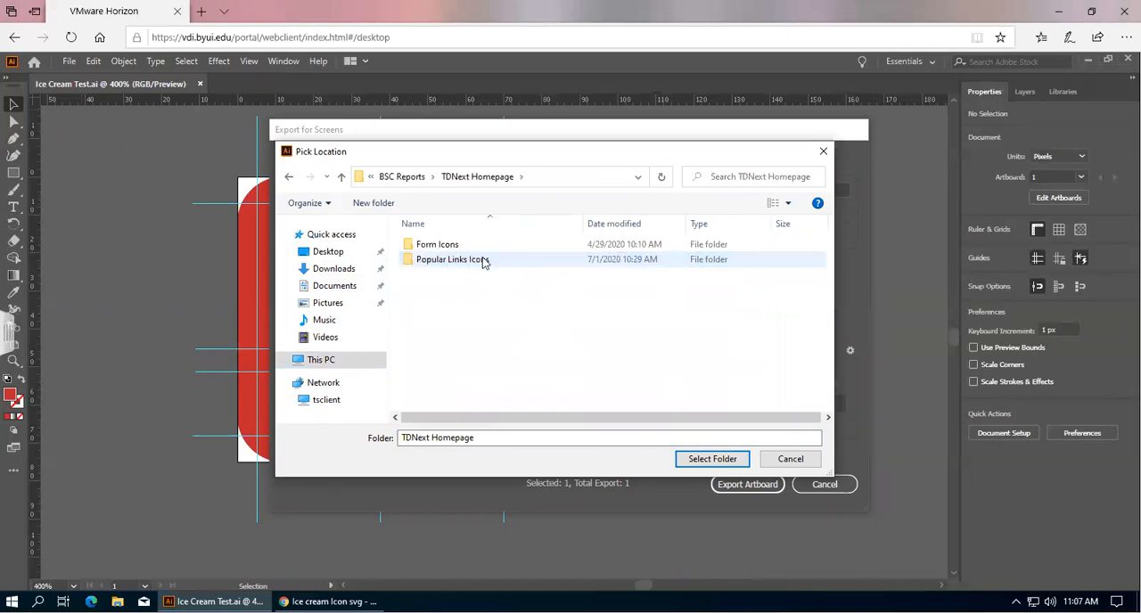
pyautogui.doubleClick(482, 261)
pyautogui.scroll(-1, 496, 321)
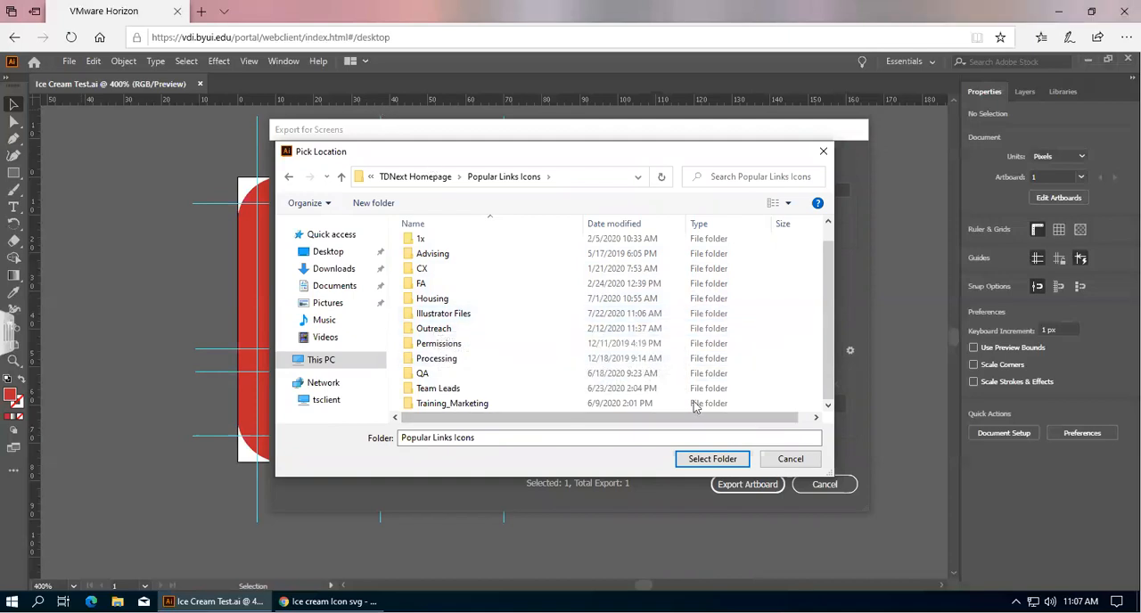
pyautogui.click(712, 459)
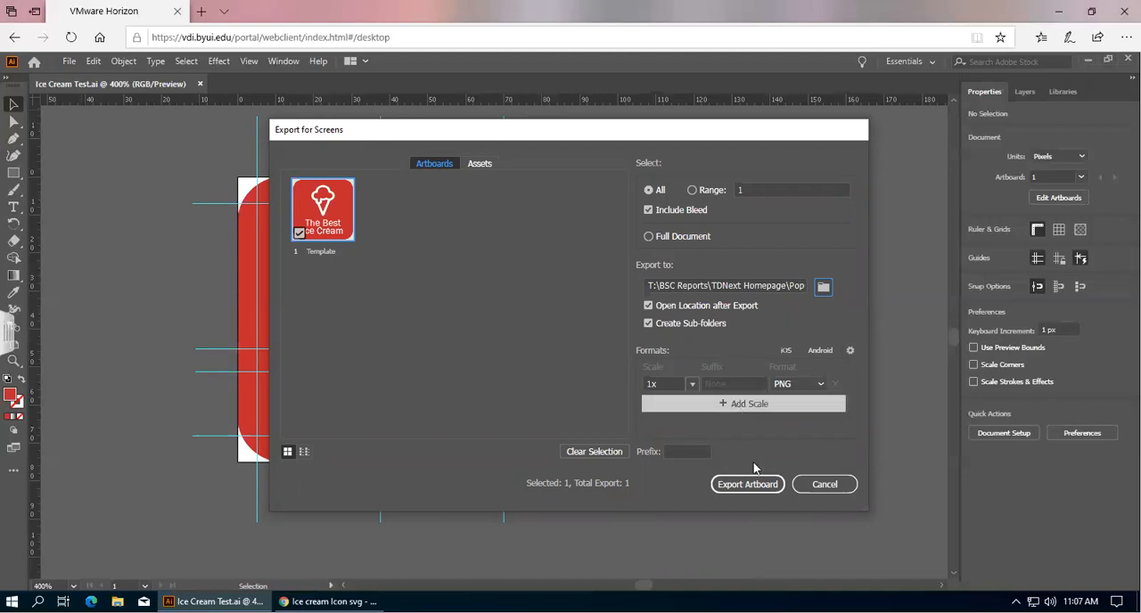
# Export the artboard as a 1x PNG, then open the exported Template image from the 1x folder to preview it.
pyautogui.click(748, 486)
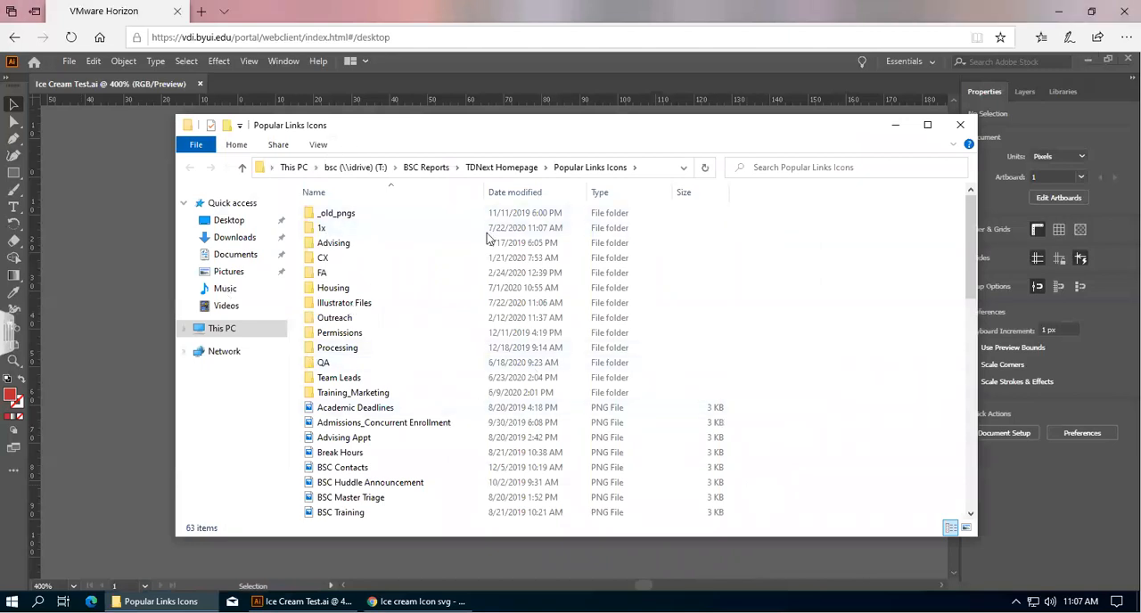
pyautogui.doubleClick(325, 234)
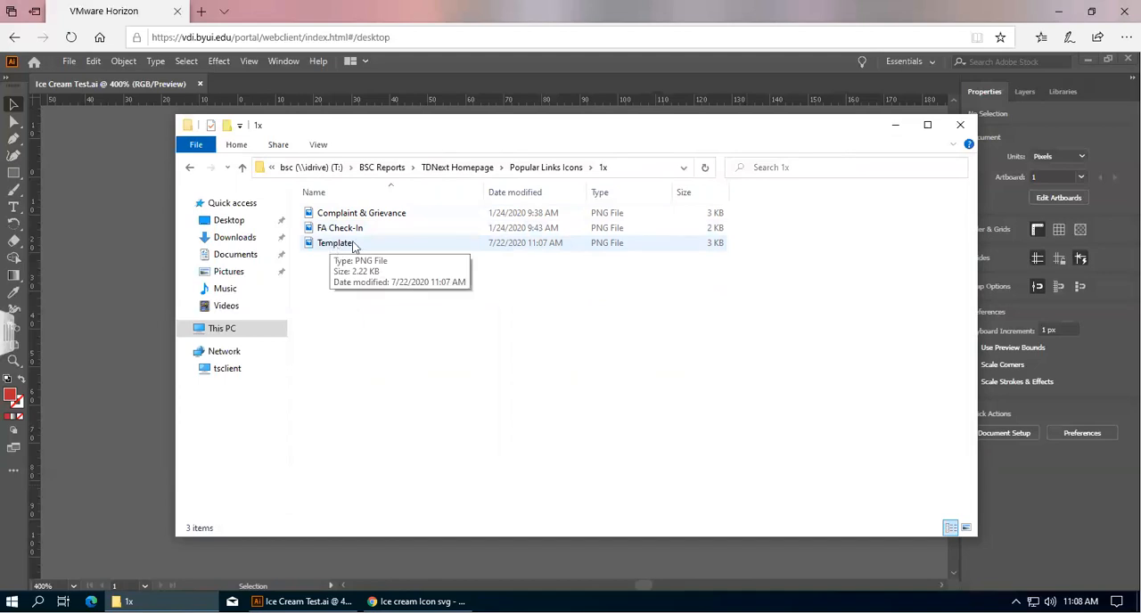
pyautogui.click(337, 246)
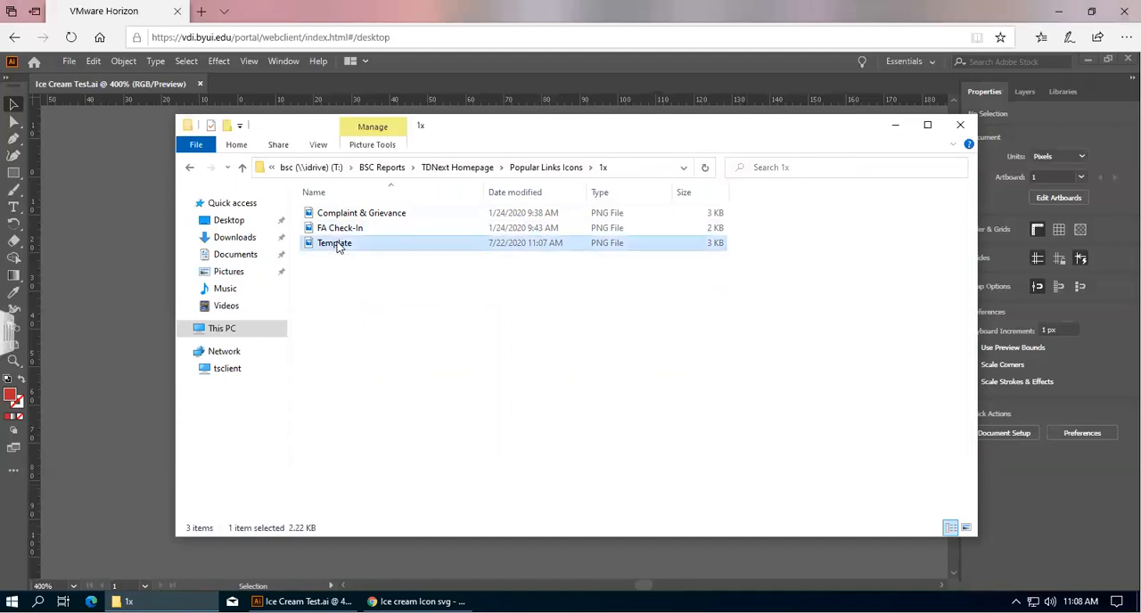
pyautogui.doubleClick(337, 246)
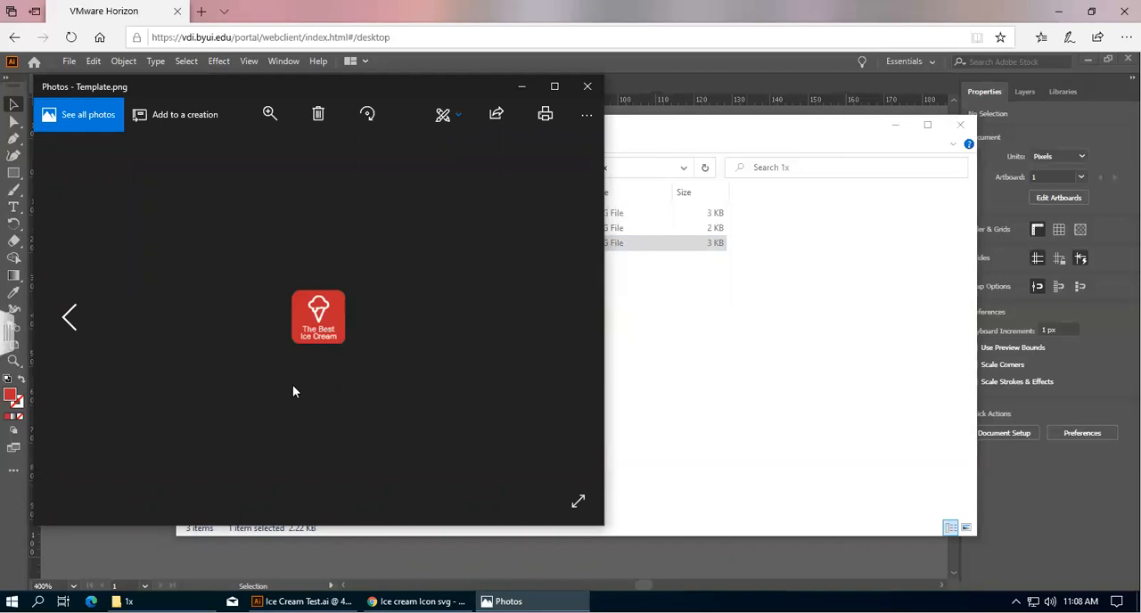
pyautogui.click(586, 88)
# Rename the exported Template PNG to Ice Cream.
pyautogui.rightClick(340, 246)
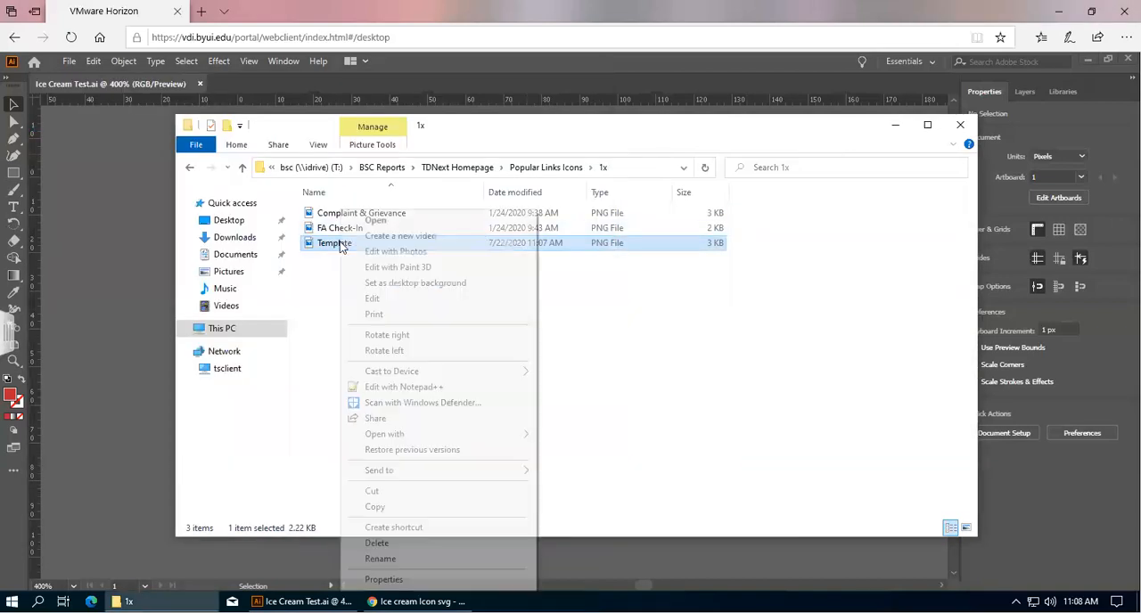
pyautogui.click(389, 559)
pyautogui.press('BackSpace')
pyautogui.write('I')
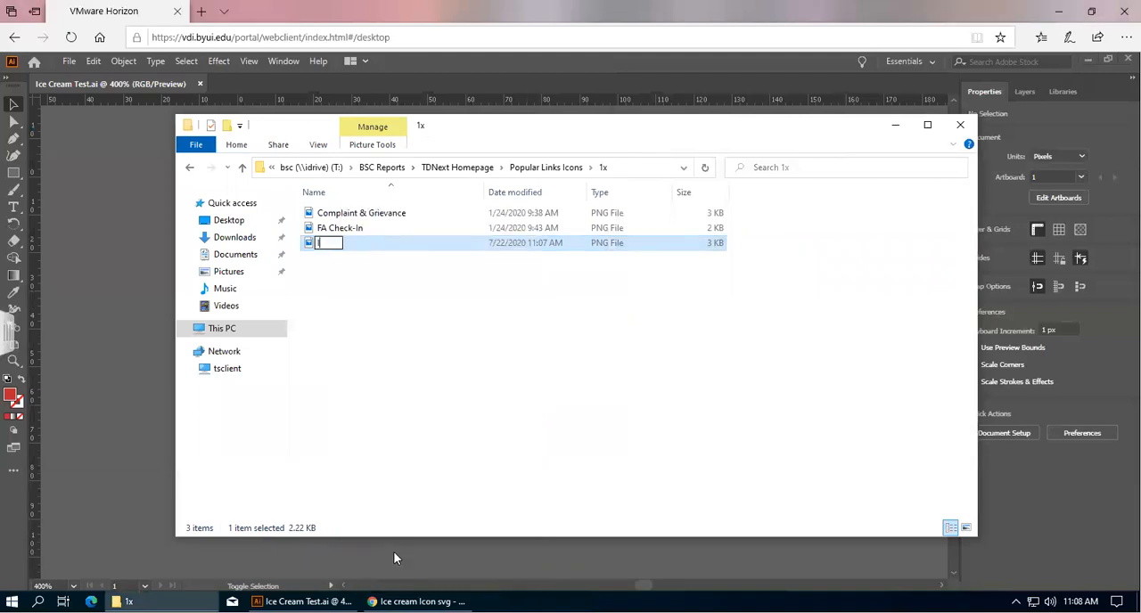
pyautogui.write('ce Cream')
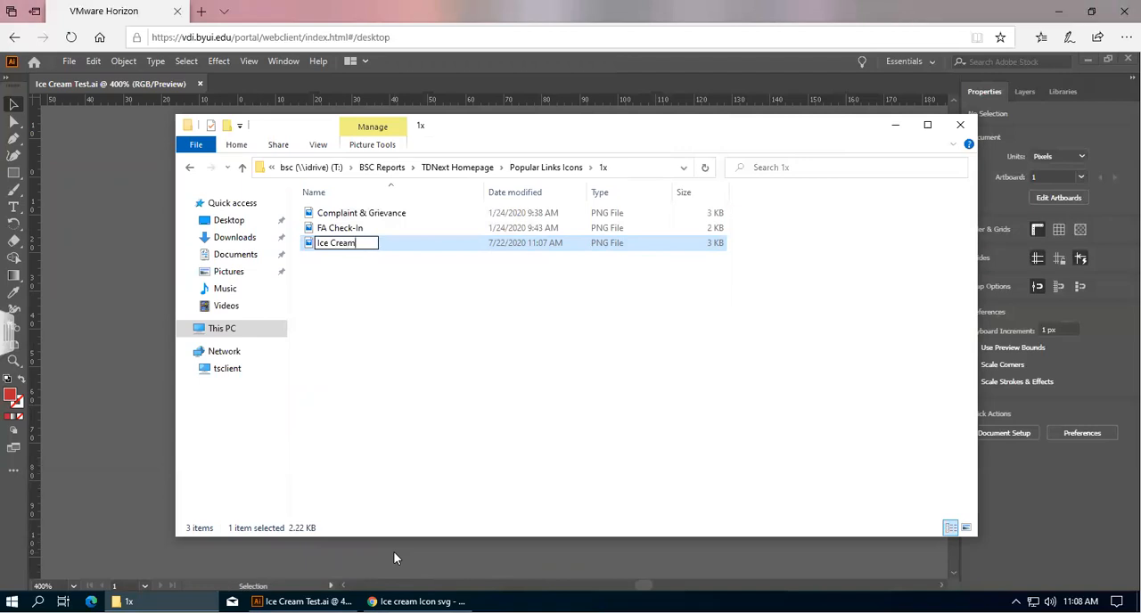
pyautogui.click(439, 408)
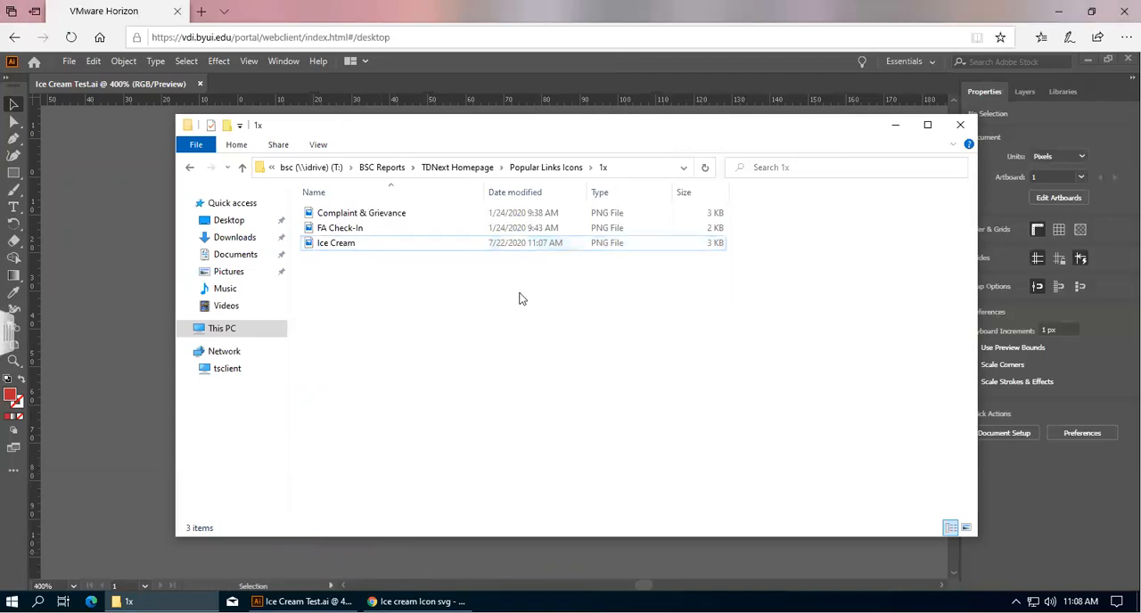
# Move the Ice Cream PNG from the 1x folder up into the Popular Links Icons folder.
pyautogui.moveTo(352, 244); pyautogui.dragTo(547, 169)
pyautogui.click(546, 169)
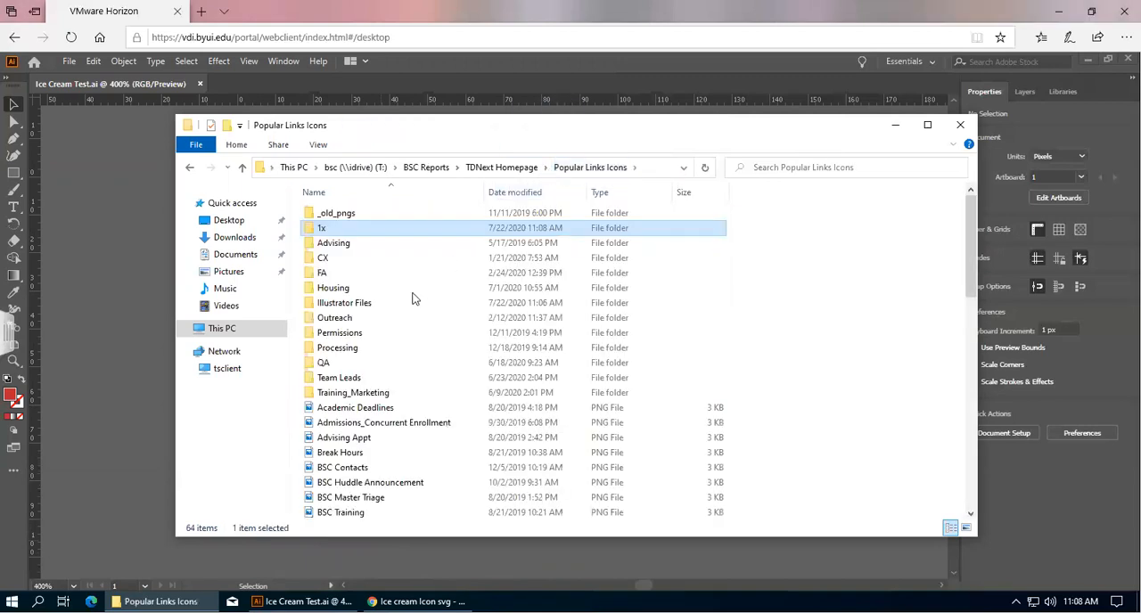
pyautogui.scroll(-3, 374, 294)
pyautogui.scroll(-6, 383, 325)
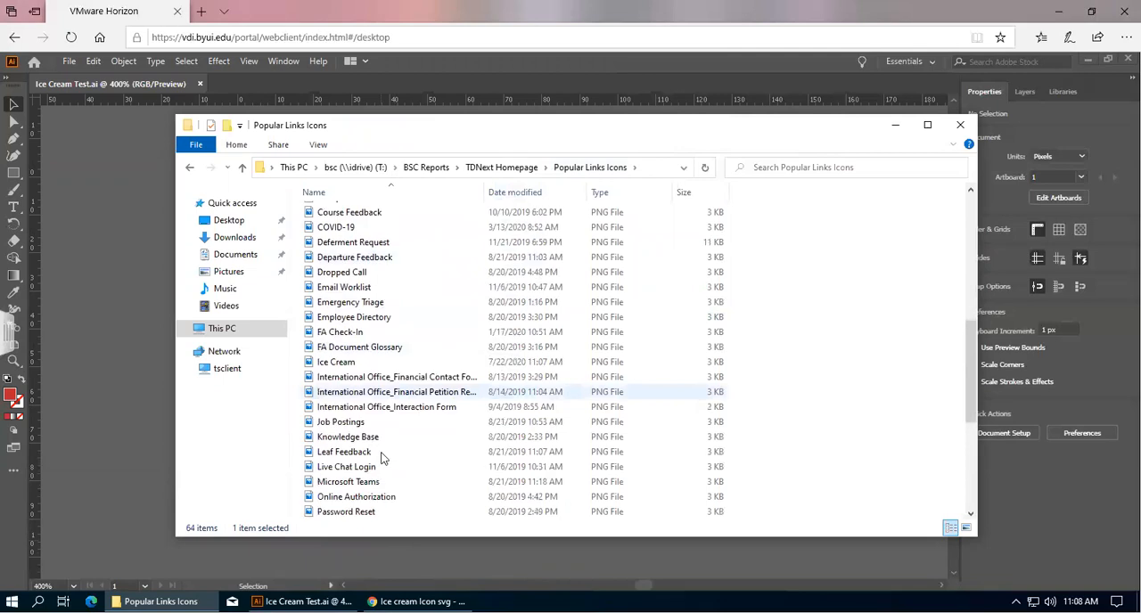